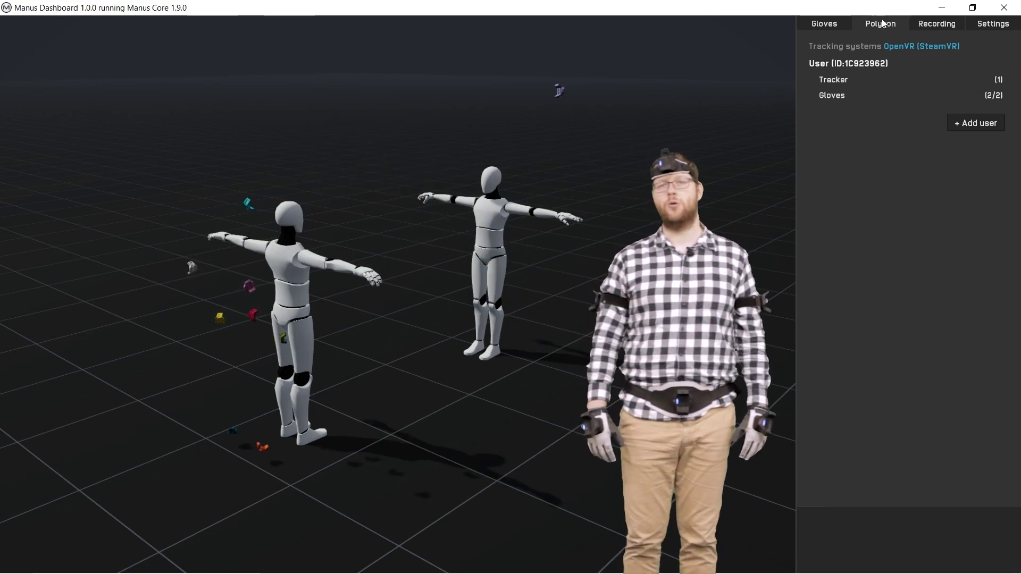
Step: Run automatic allocation while standing centred, mapping all eight trackers from head to feet
{"action": "left_click", "coordinate": [838, 84]}
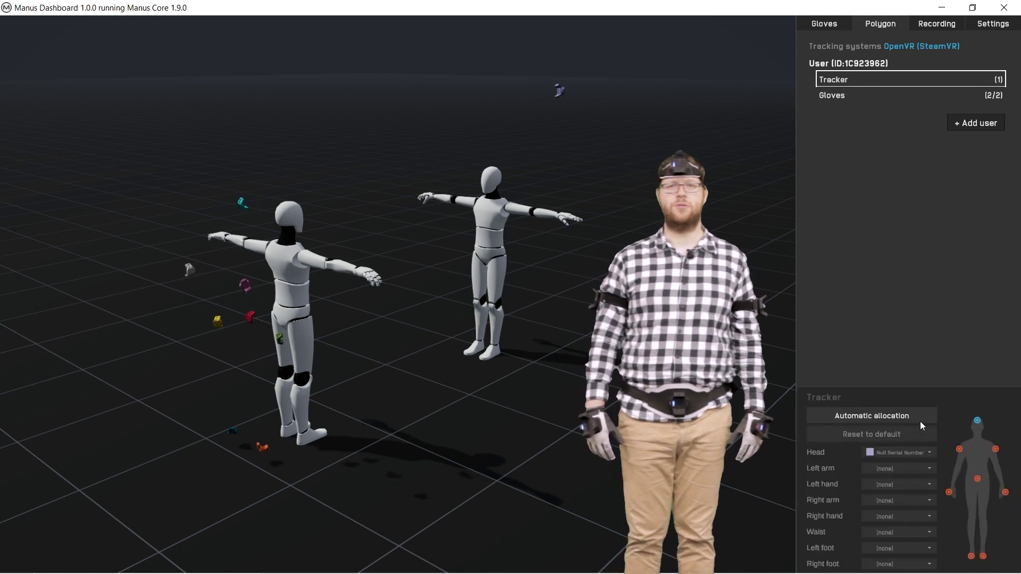
{"action": "left_click", "coordinate": [922, 451]}
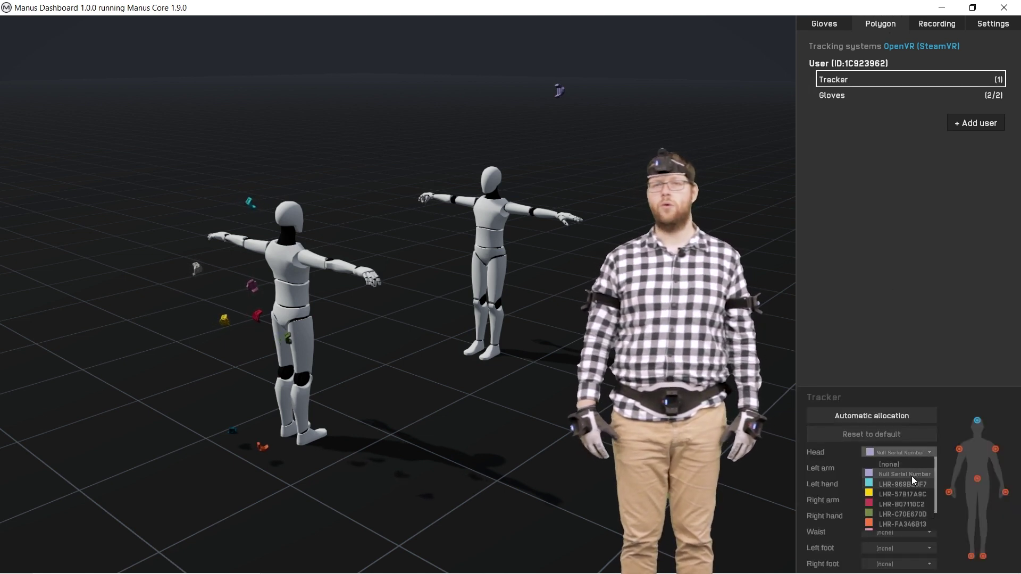
{"action": "left_click", "coordinate": [920, 417]}
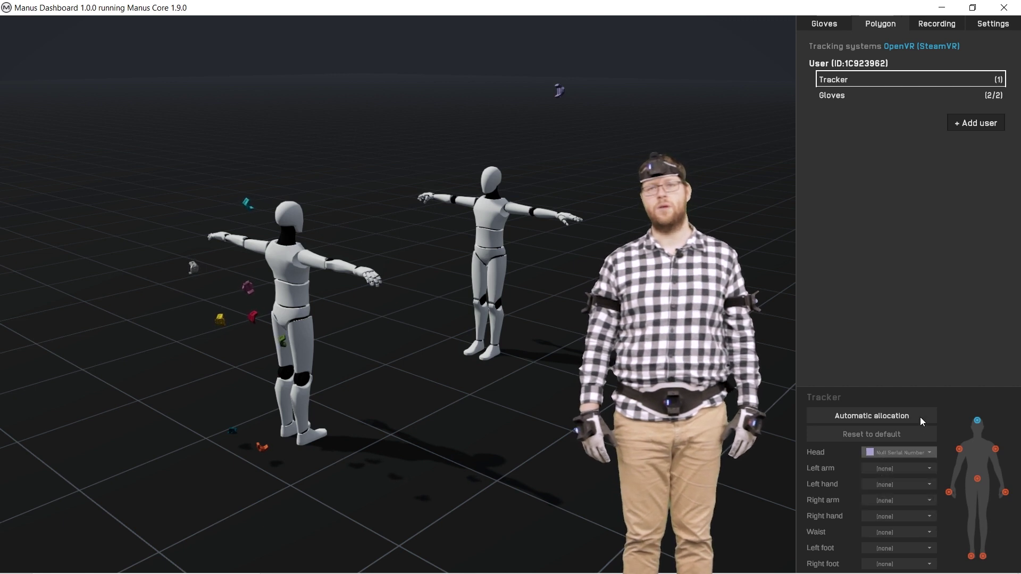
{"action": "left_click", "coordinate": [920, 417]}
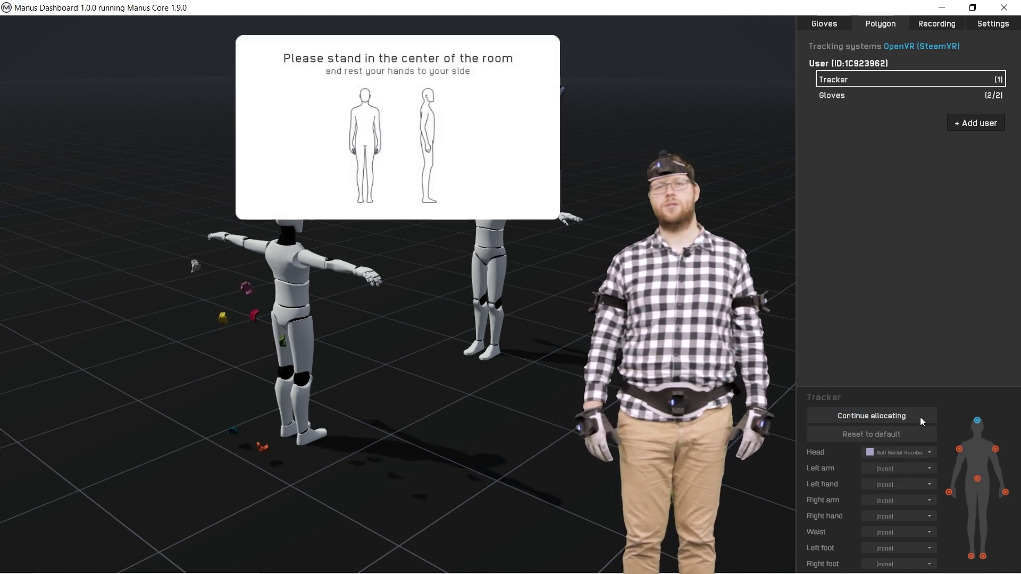
{"action": "left_click", "coordinate": [920, 417]}
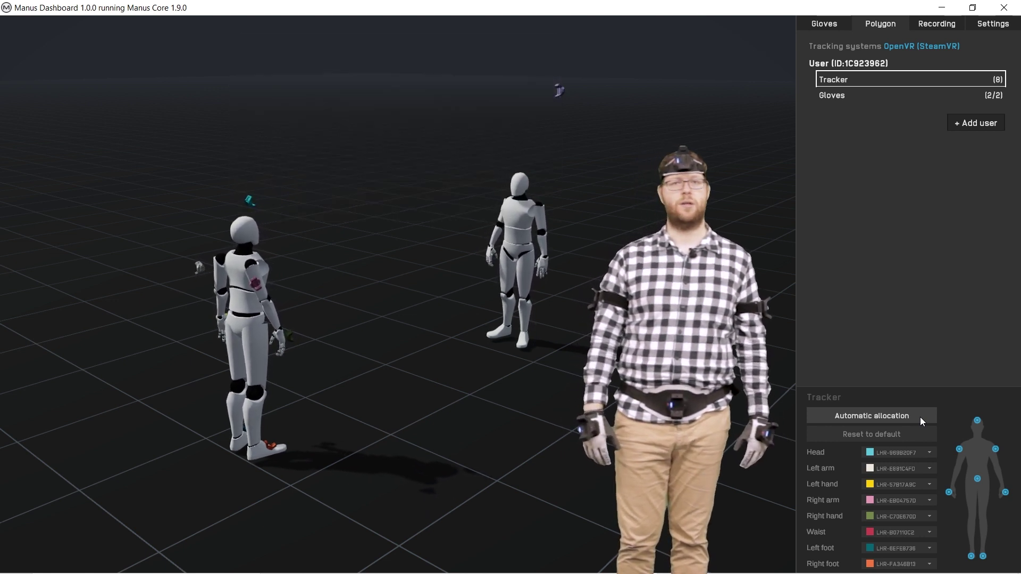
Step: Start calibrating the user and move past the calibration introduction
{"action": "left_click", "coordinate": [904, 63]}
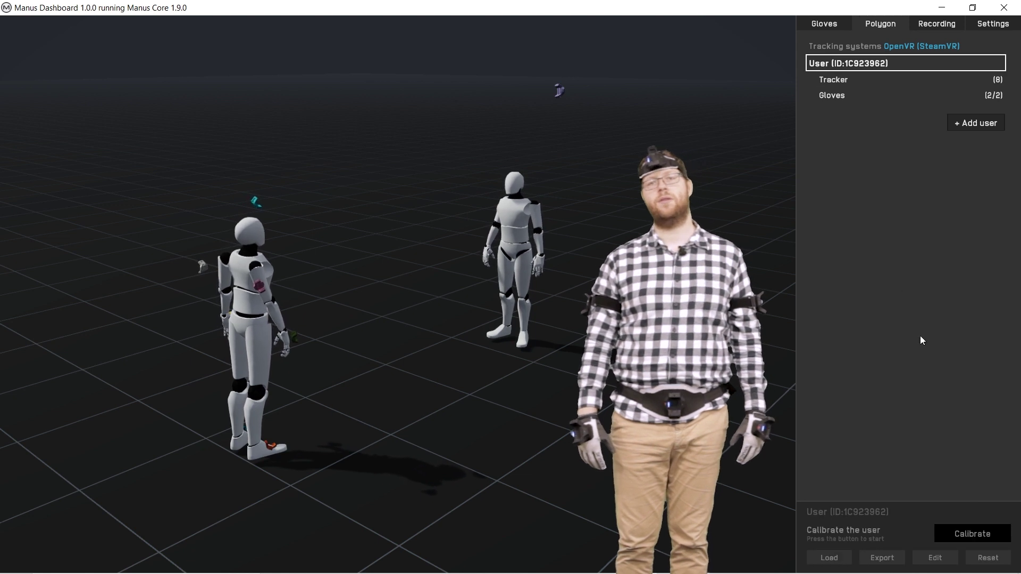
{"action": "left_click", "coordinate": [981, 542]}
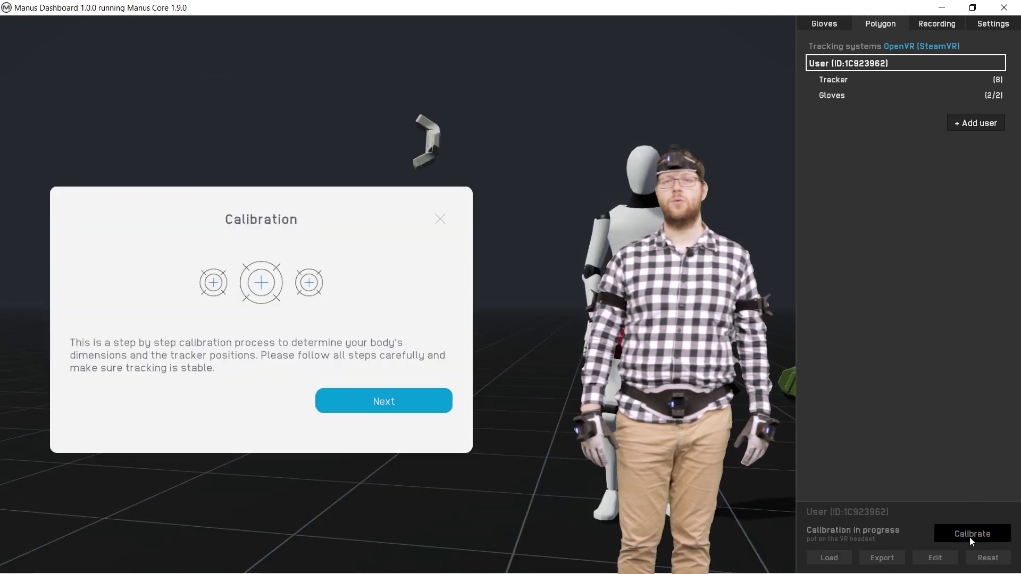
{"action": "left_click", "coordinate": [398, 405]}
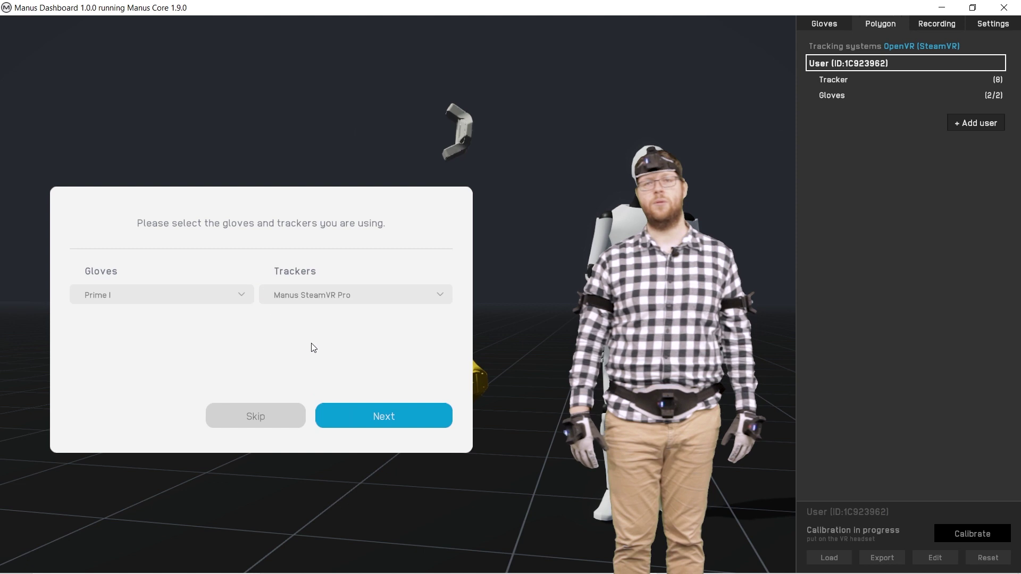
Step: Set both the glove model and tracker type to Other and confirm
{"action": "left_click", "coordinate": [247, 290]}
{"action": "scroll", "coordinate": [195, 372], "scroll_direction": "down", "scroll_amount": 1}
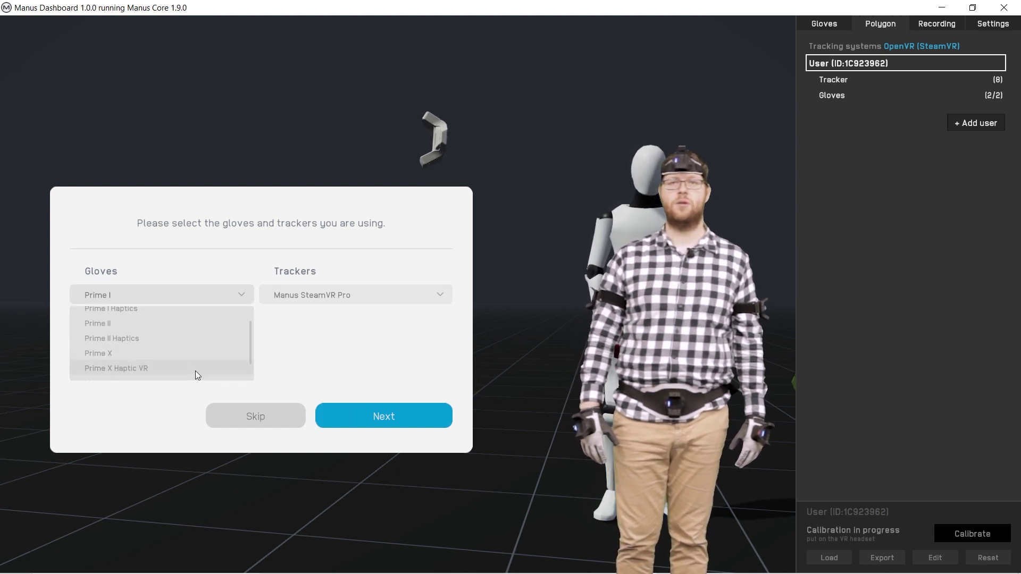
{"action": "scroll", "coordinate": [196, 371], "scroll_direction": "down", "scroll_amount": 1}
{"action": "left_click", "coordinate": [158, 330]}
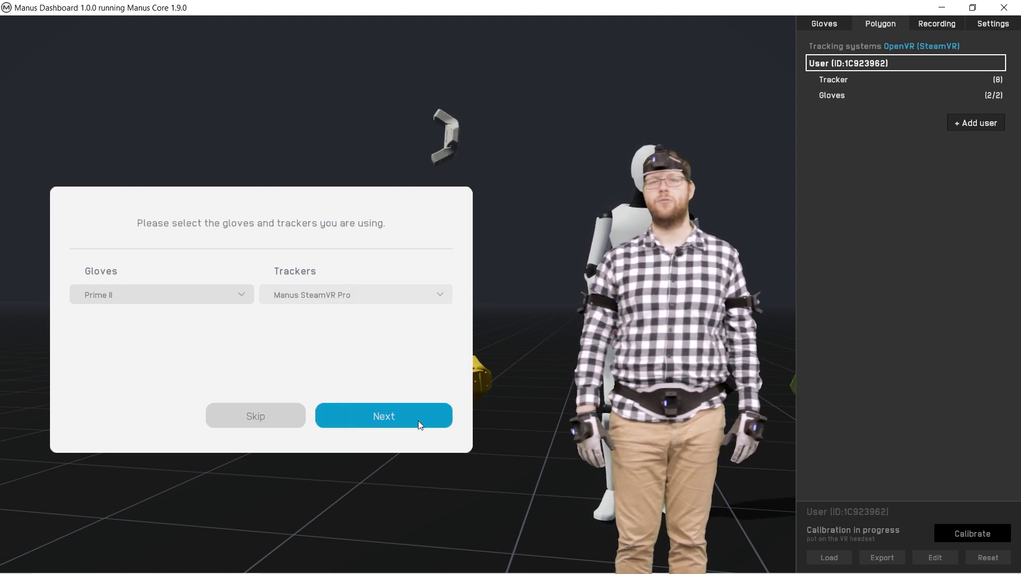
{"action": "left_click", "coordinate": [243, 299]}
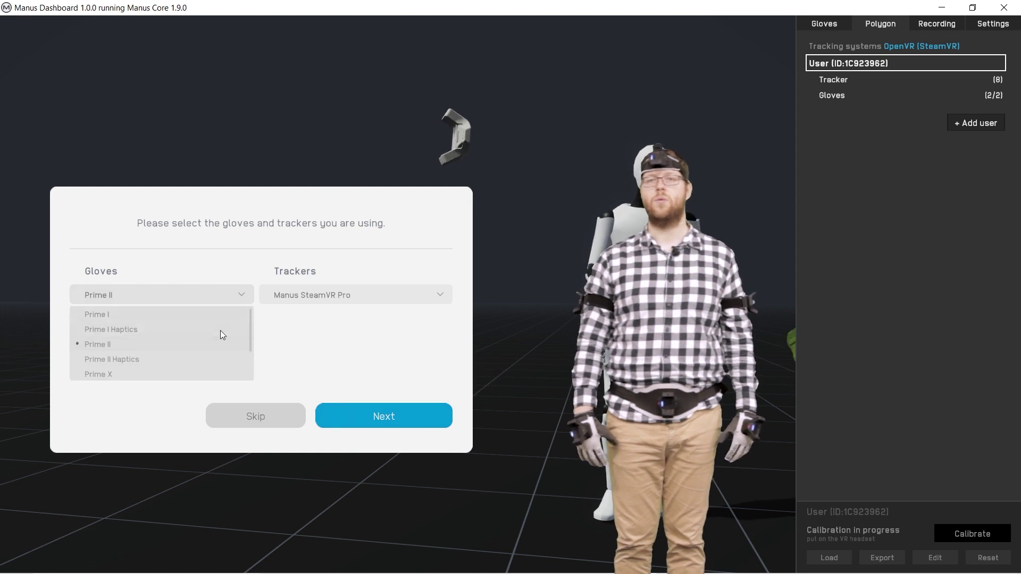
{"action": "scroll", "coordinate": [220, 331], "scroll_direction": "down", "scroll_amount": 1}
{"action": "scroll", "coordinate": [220, 330], "scroll_direction": "down", "scroll_amount": 1}
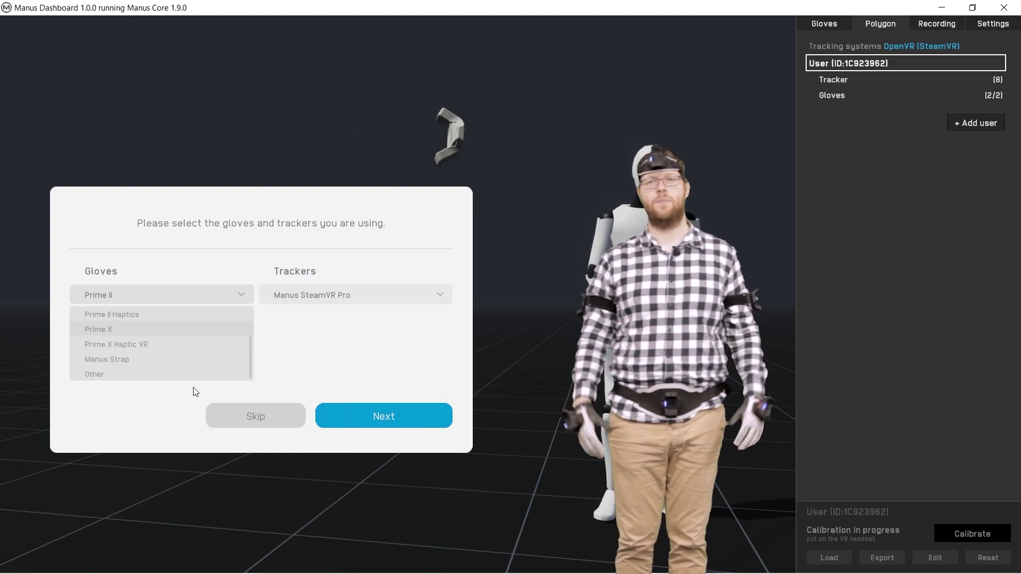
{"action": "left_click", "coordinate": [161, 370]}
{"action": "left_click", "coordinate": [371, 295]}
{"action": "scroll", "coordinate": [354, 332], "scroll_direction": "down", "scroll_amount": 3}
{"action": "left_click", "coordinate": [320, 376]}
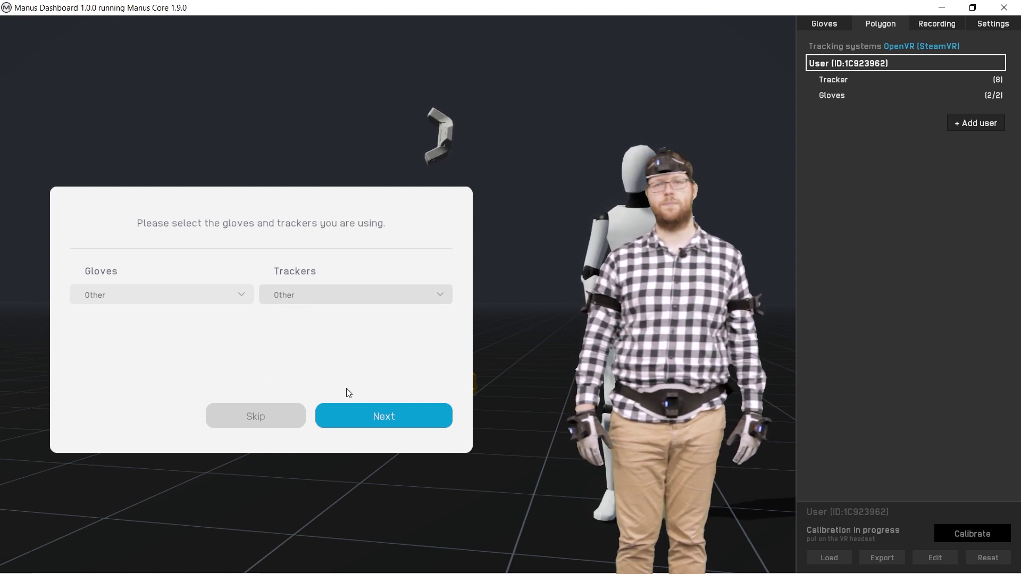
{"action": "left_click", "coordinate": [372, 416]}
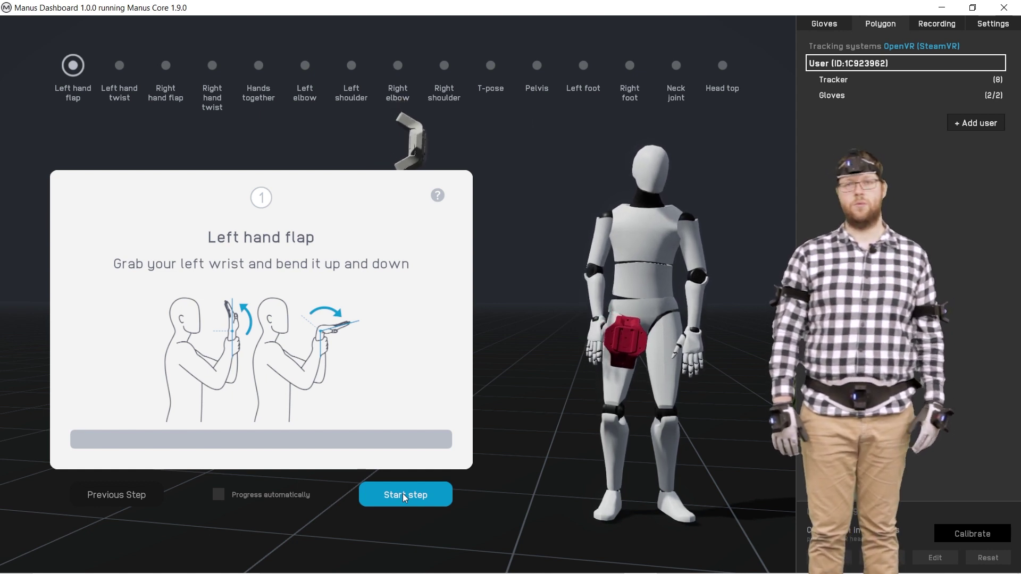
Step: Complete left and right hand flap and twist steps, advancing to Hands together
{"action": "left_click", "coordinate": [403, 494]}
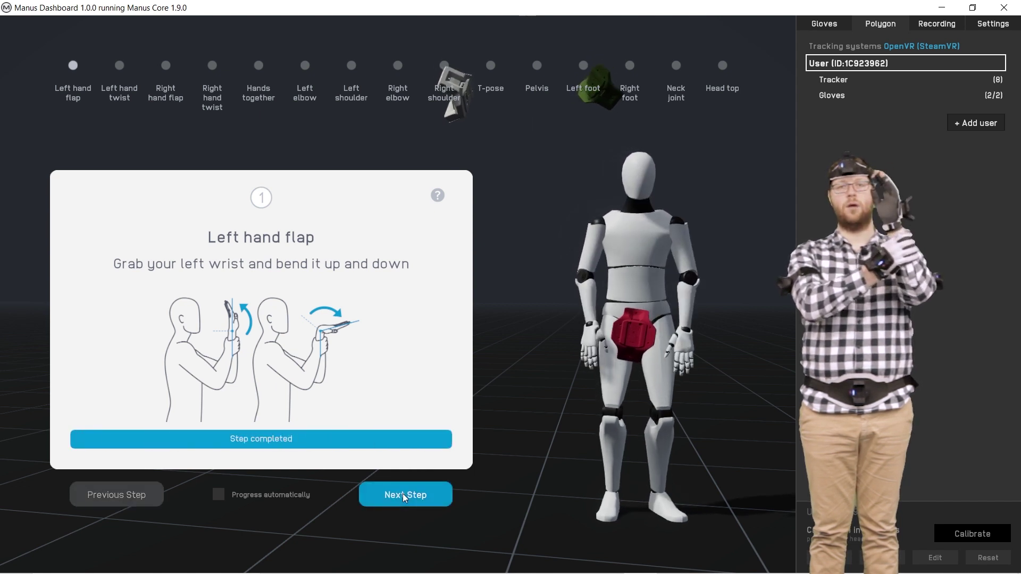
{"action": "left_click", "coordinate": [403, 494]}
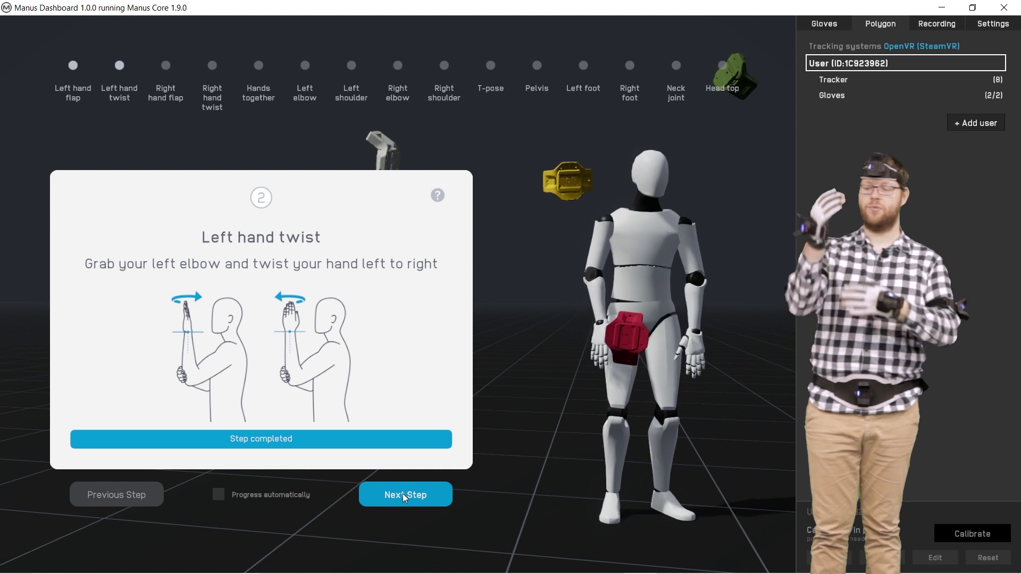
{"action": "left_click", "coordinate": [404, 495]}
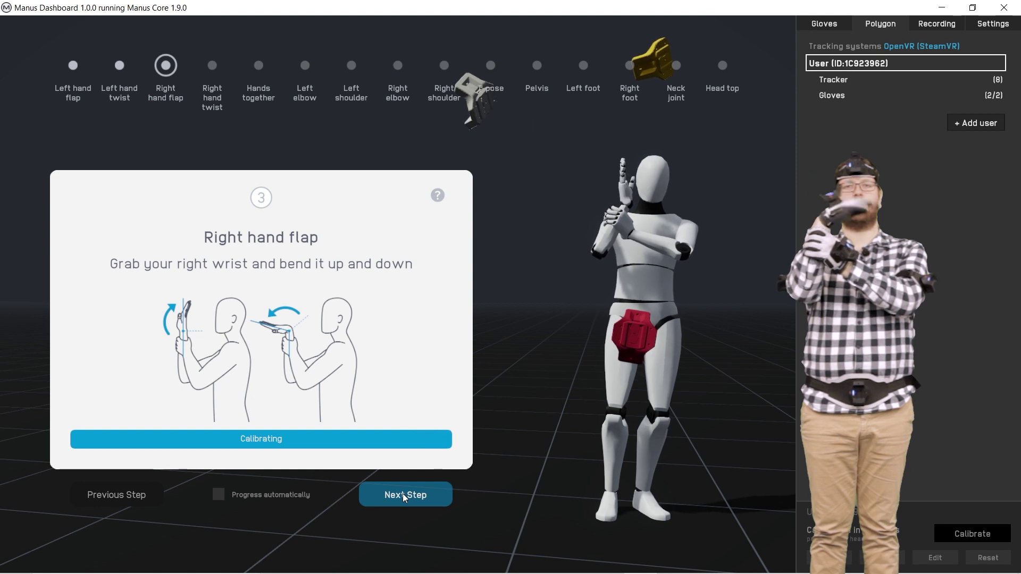
{"action": "left_click", "coordinate": [403, 494]}
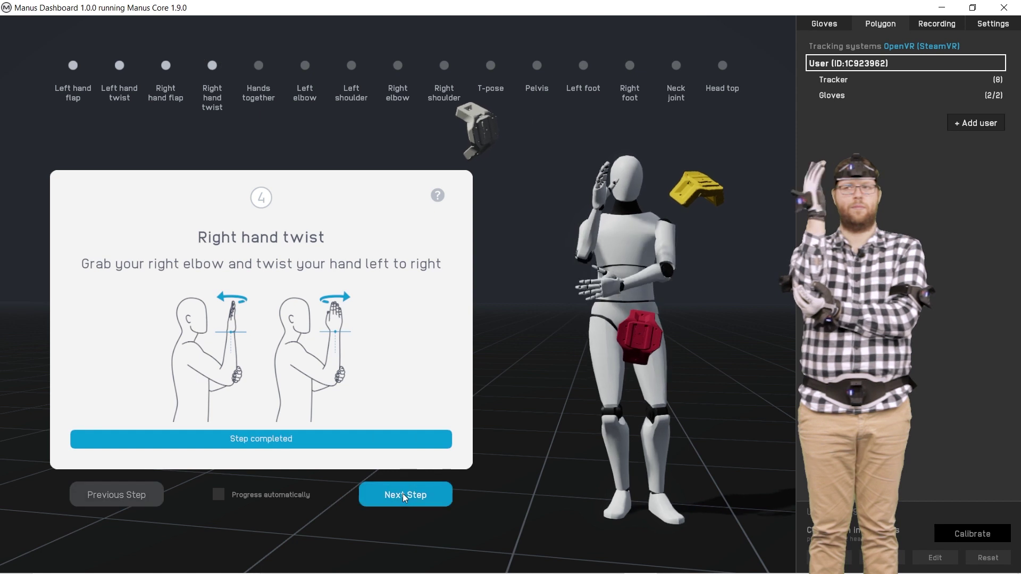
{"action": "left_click", "coordinate": [403, 494]}
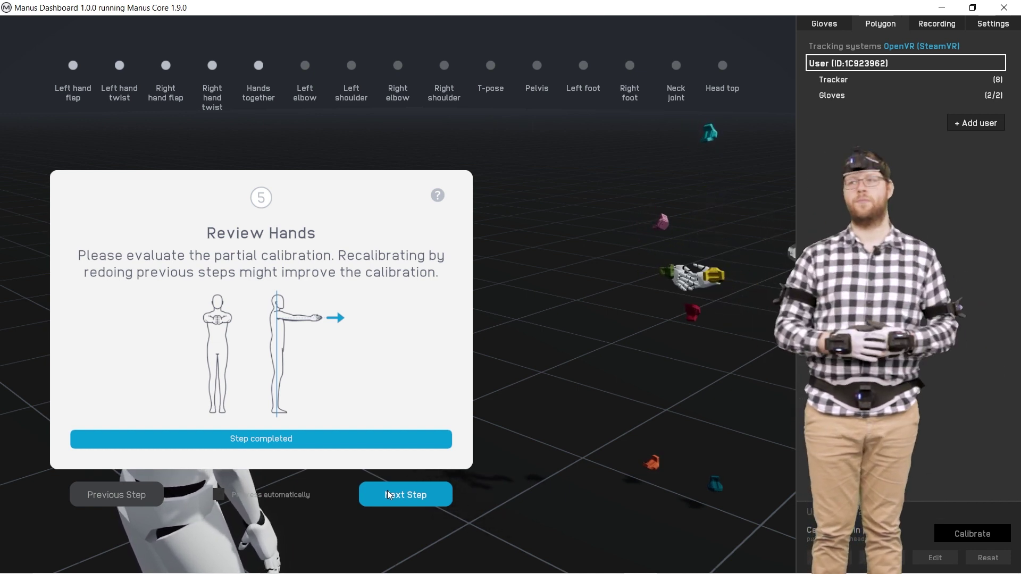
Step: Calibrate left and right elbows and shoulders, then pass Review Arms to the T-pose
{"action": "left_click", "coordinate": [388, 495]}
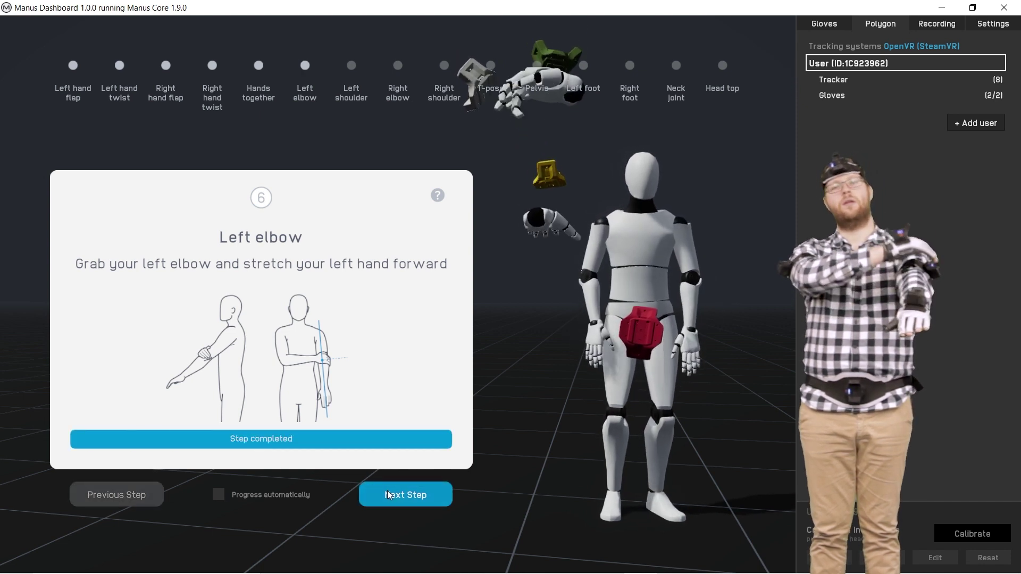
{"action": "left_click", "coordinate": [388, 495]}
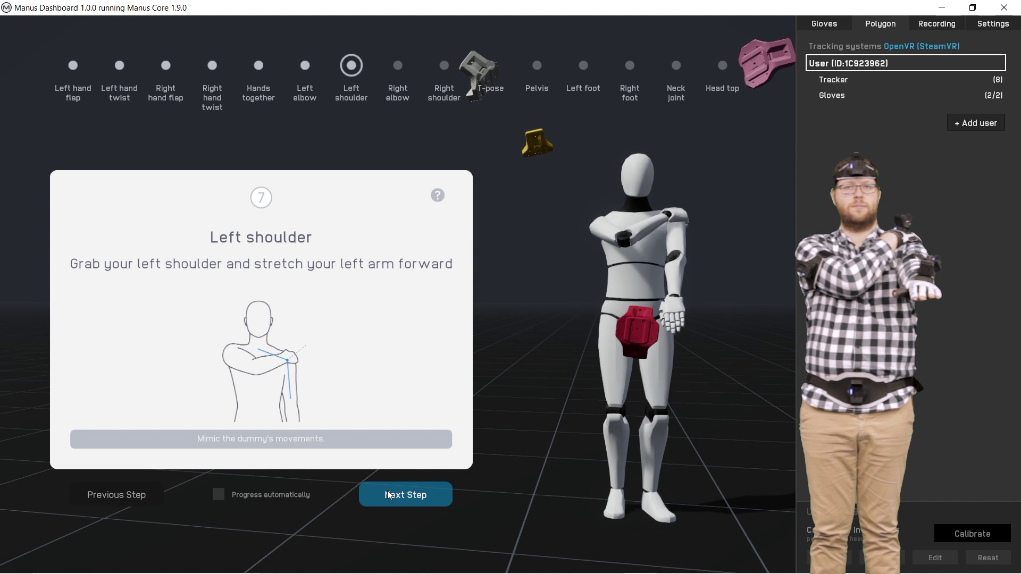
{"action": "left_click", "coordinate": [389, 496]}
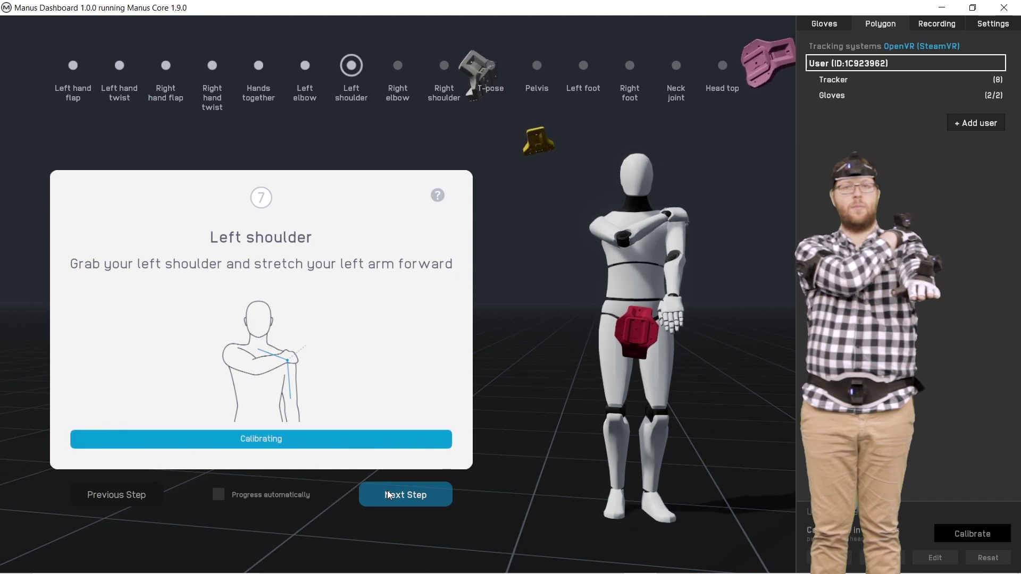
{"action": "left_click", "coordinate": [388, 495]}
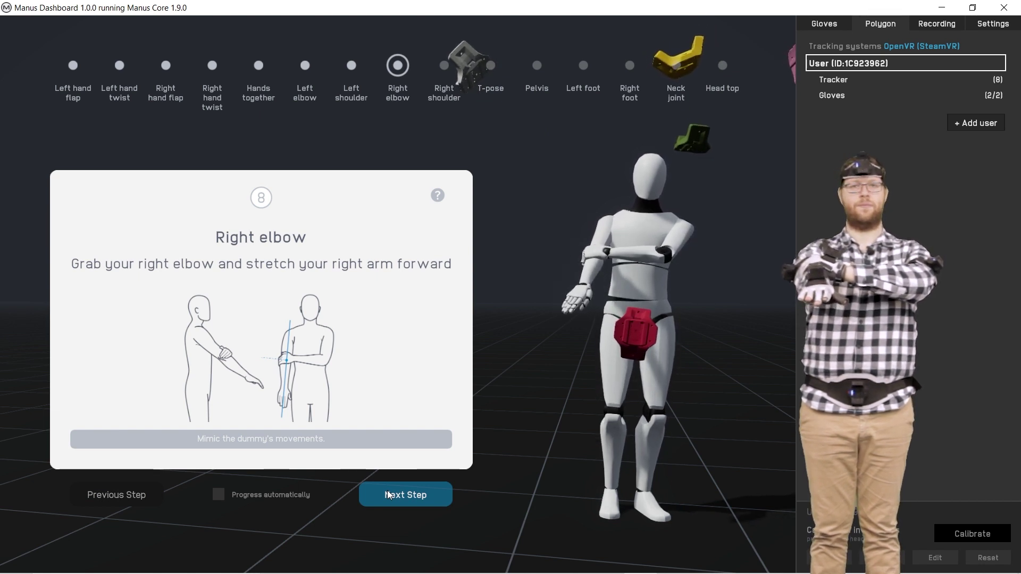
{"action": "left_click", "coordinate": [388, 495]}
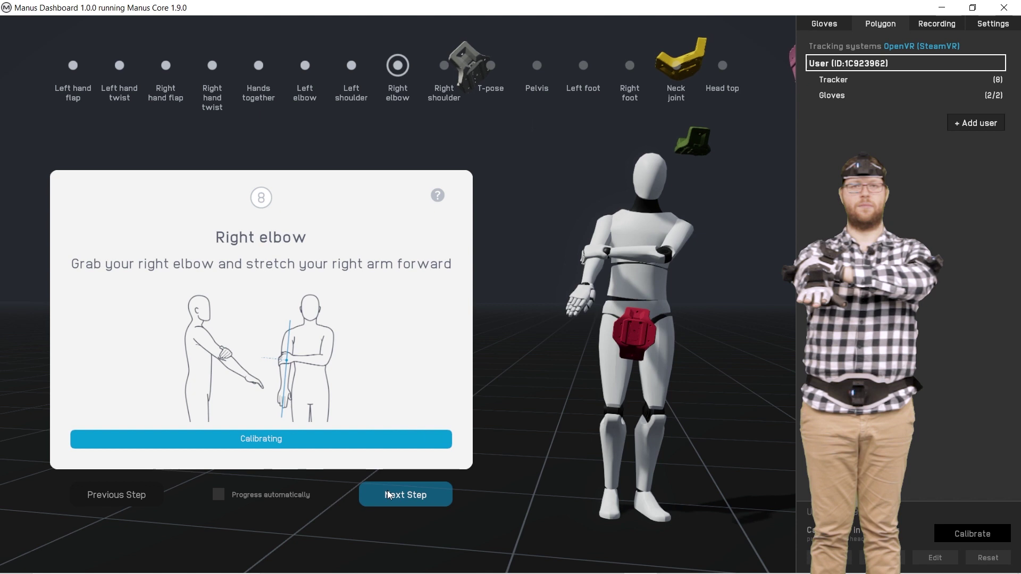
{"action": "left_click", "coordinate": [388, 495]}
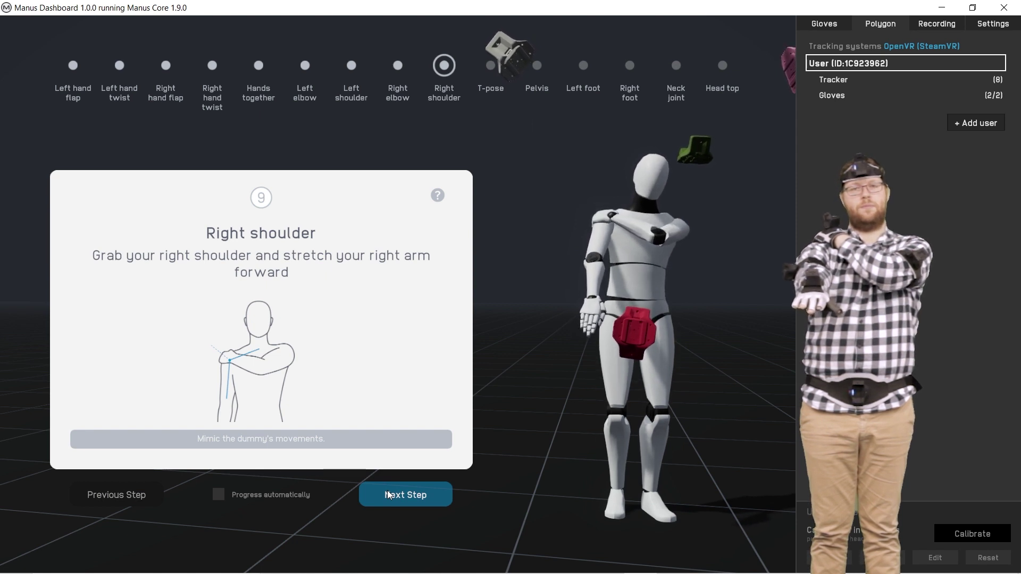
{"action": "left_click", "coordinate": [388, 495]}
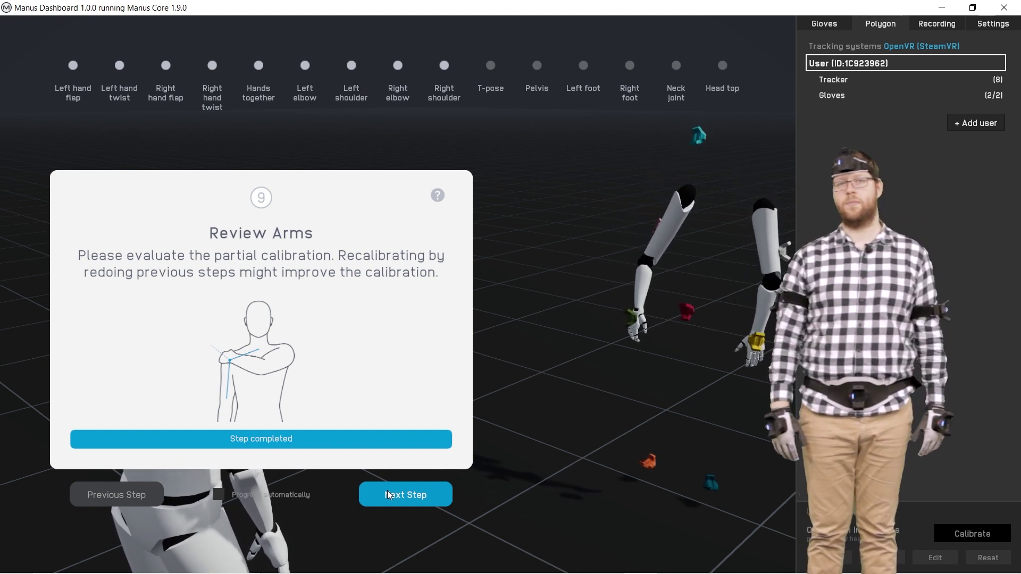
{"action": "left_click", "coordinate": [388, 495]}
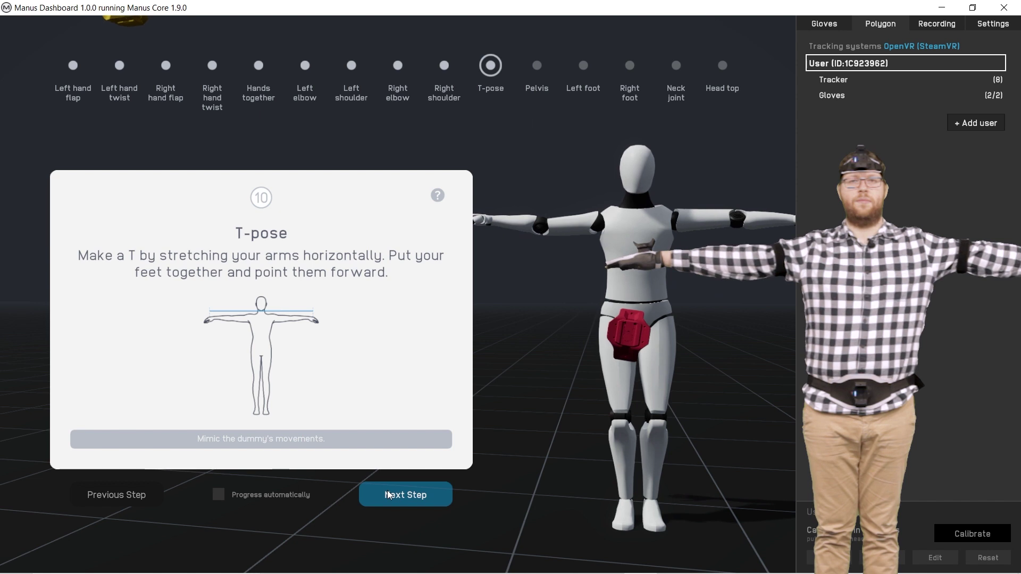
Step: Complete the T-pose, Pelvis, Left foot, Right foot, Neck joint and Head top steps
{"action": "left_click", "coordinate": [389, 494]}
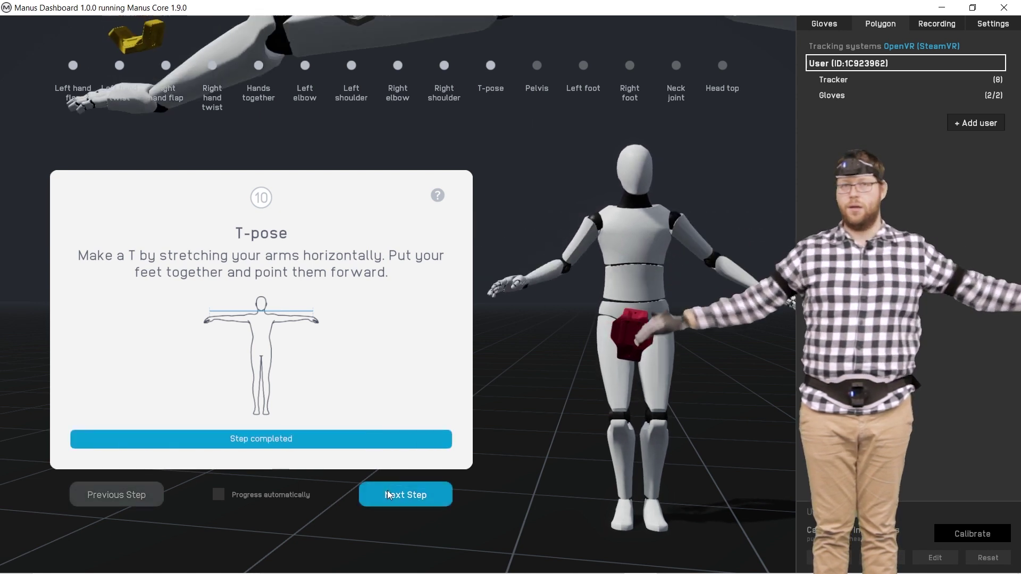
{"action": "left_click", "coordinate": [388, 495]}
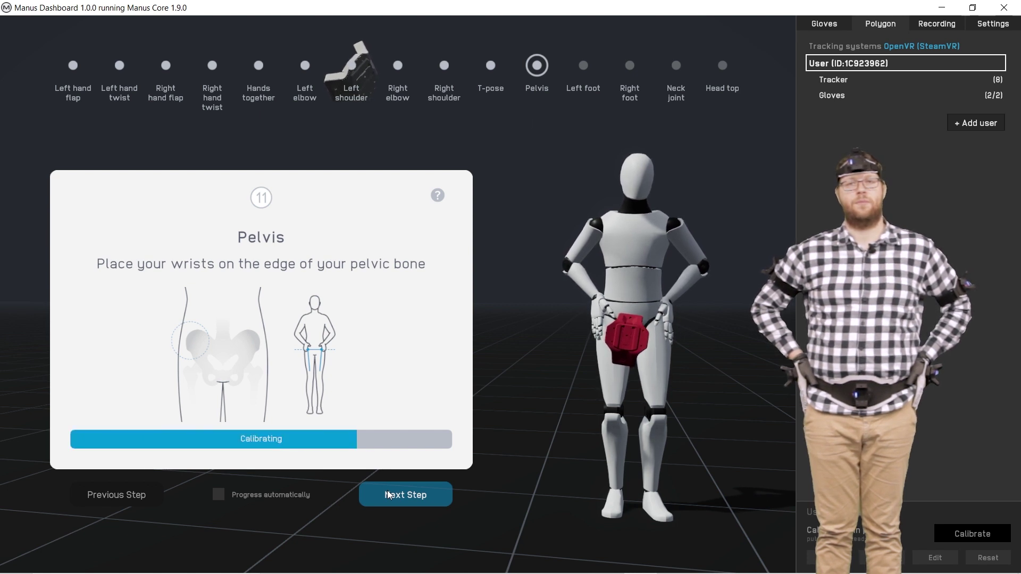
{"action": "left_click", "coordinate": [388, 494]}
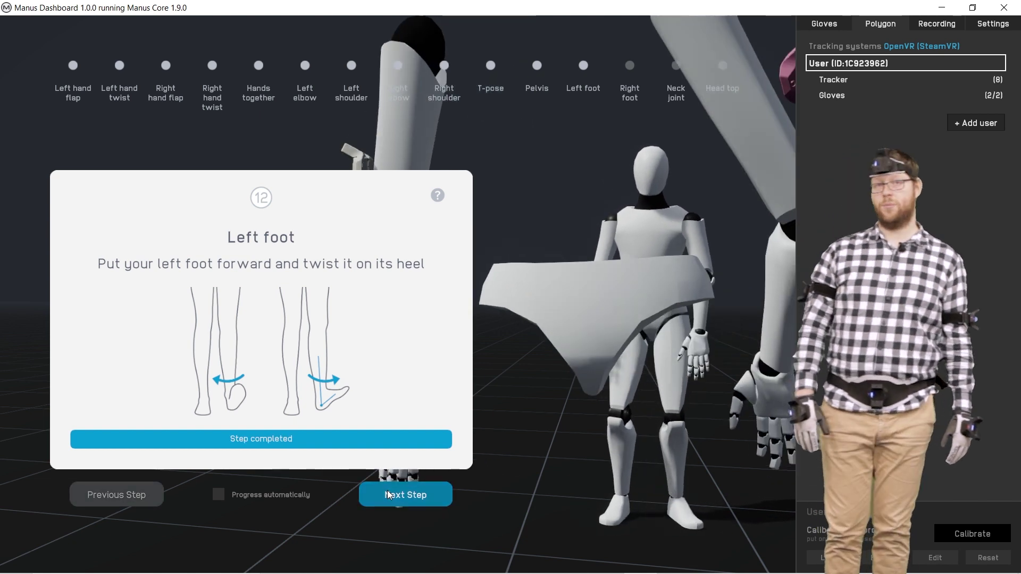
{"action": "left_click", "coordinate": [388, 495]}
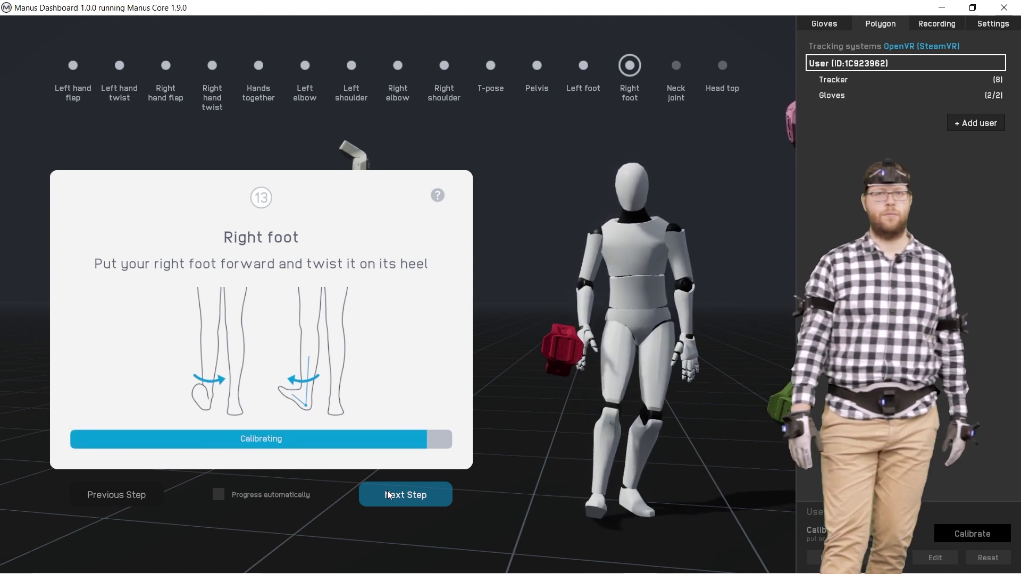
{"action": "left_click", "coordinate": [405, 494]}
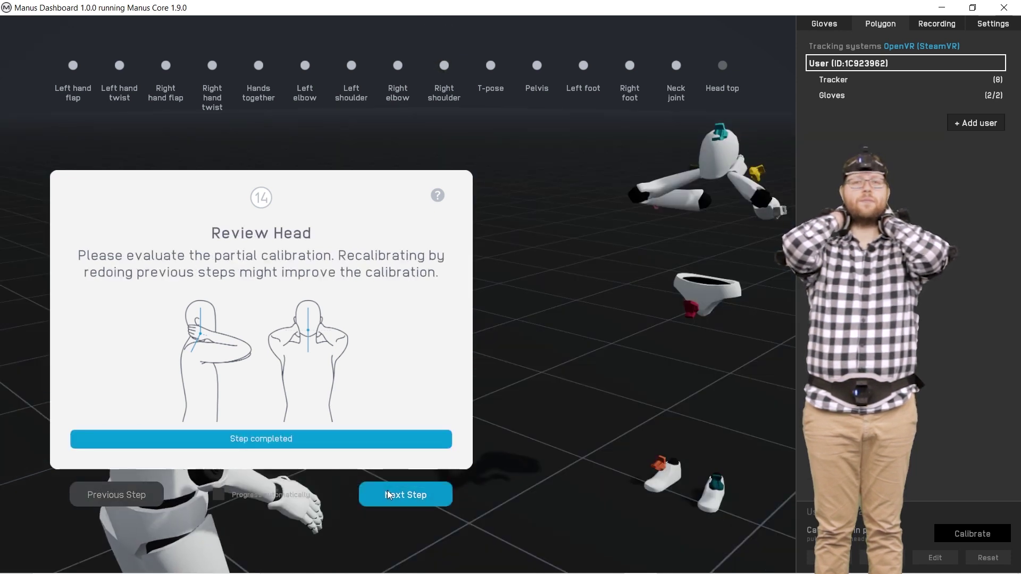
{"action": "left_click", "coordinate": [388, 495]}
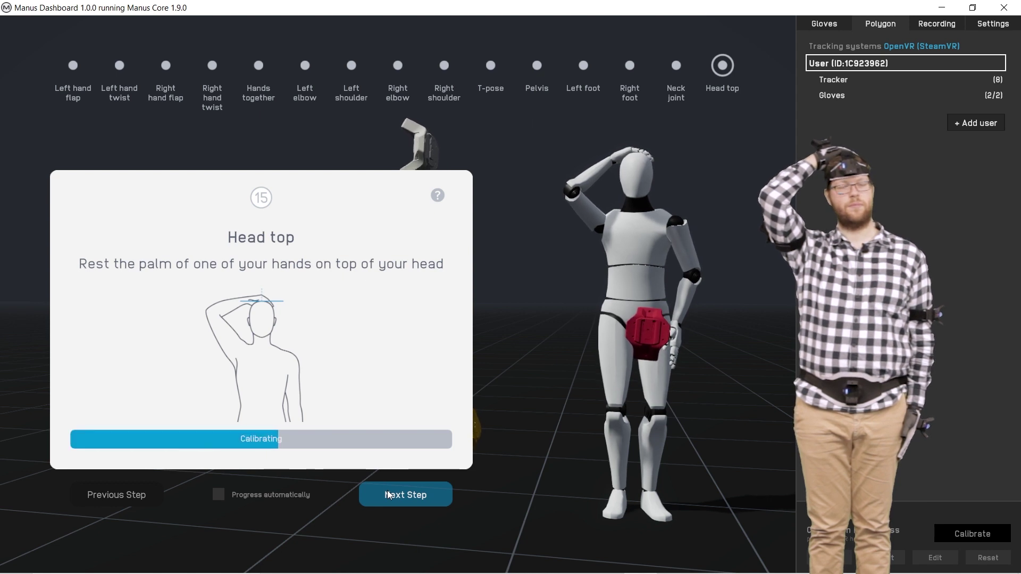
{"action": "left_click", "coordinate": [388, 495]}
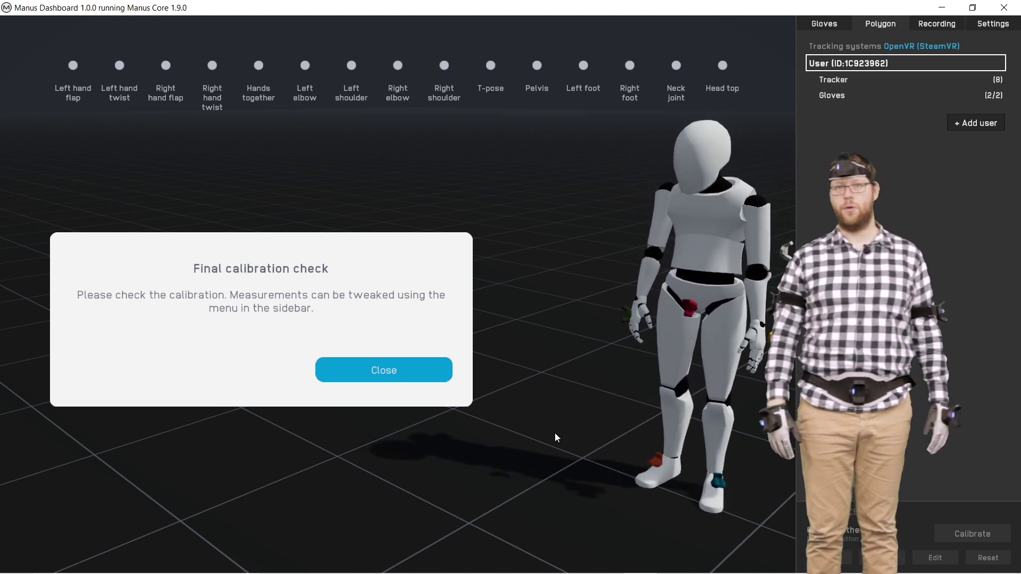
Step: Close the Final calibration check and open the body measurement and tracker offset editor
{"action": "left_click", "coordinate": [383, 370]}
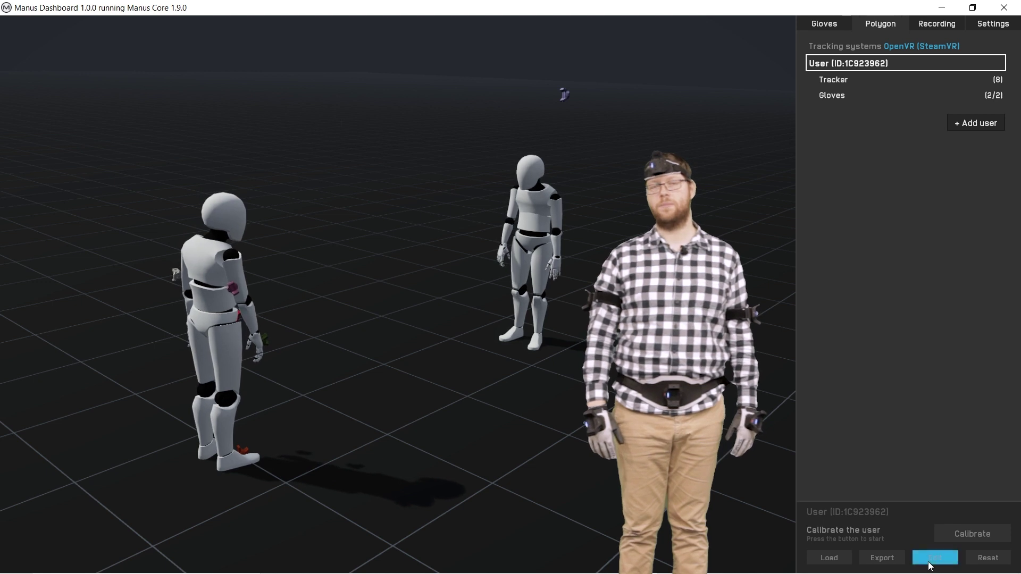
{"action": "left_click", "coordinate": [930, 563]}
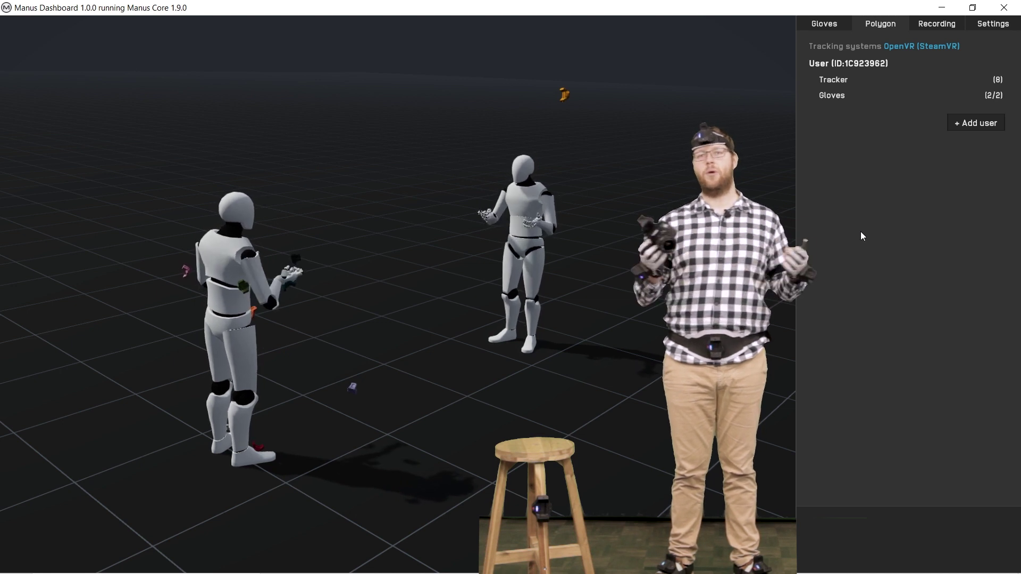
Step: Include both LHR trackers, record an 11.867-second take, then play and pause it
{"action": "left_click", "coordinate": [936, 24]}
{"action": "left_click", "coordinate": [833, 174]}
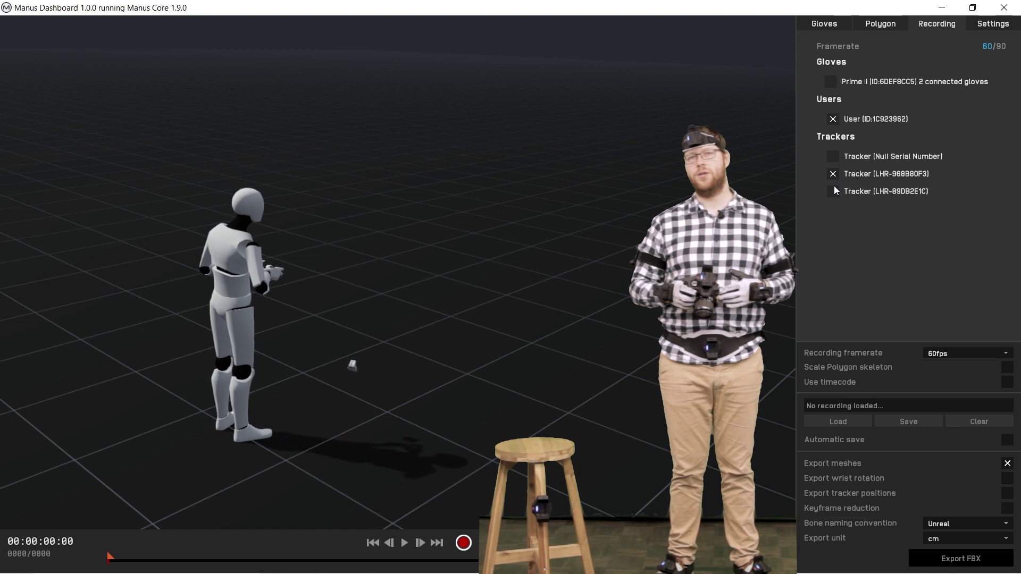
{"action": "left_click", "coordinate": [832, 190]}
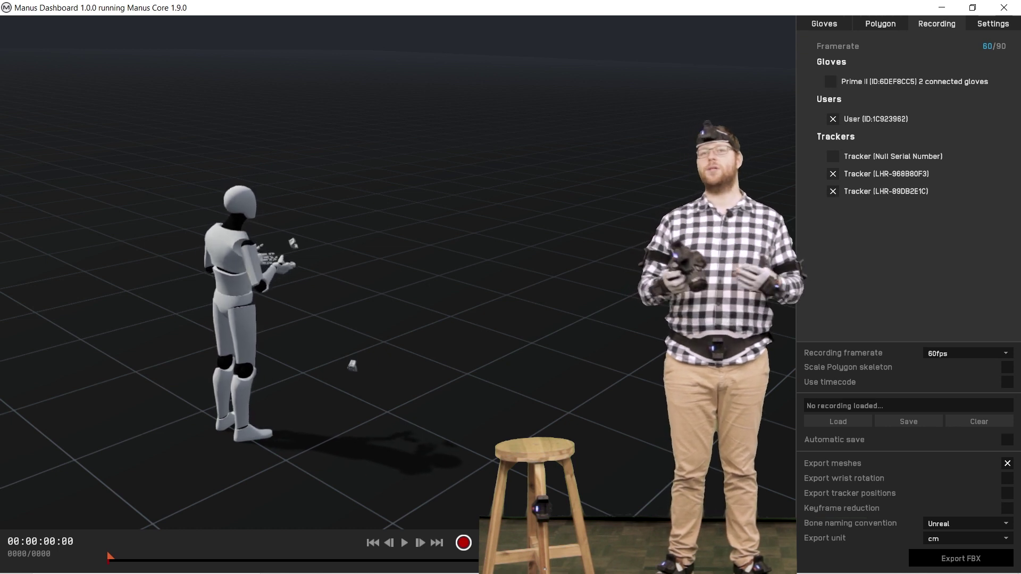
{"action": "left_click", "coordinate": [463, 543]}
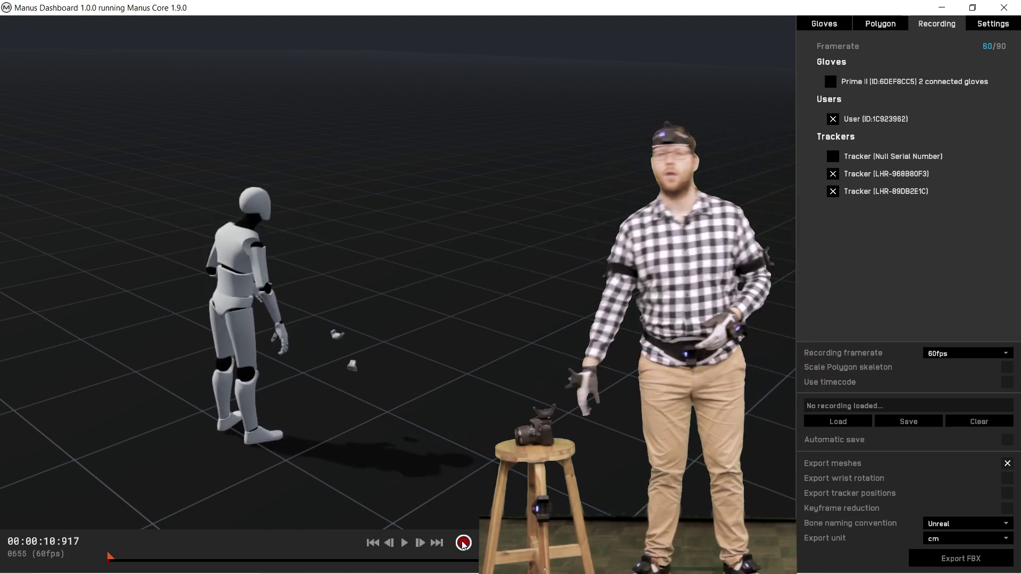
{"action": "left_click", "coordinate": [462, 543]}
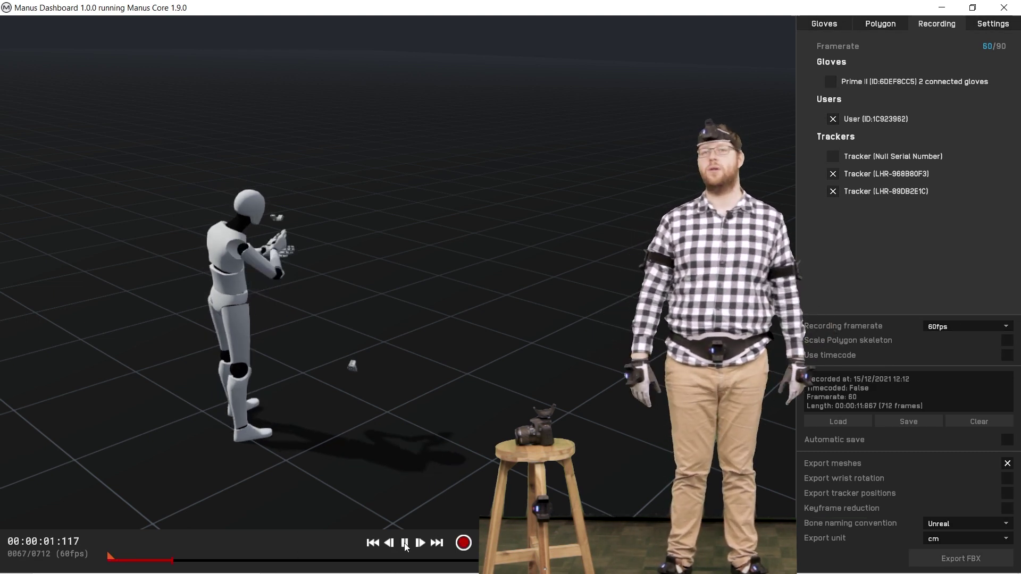
{"action": "key", "text": "space"}
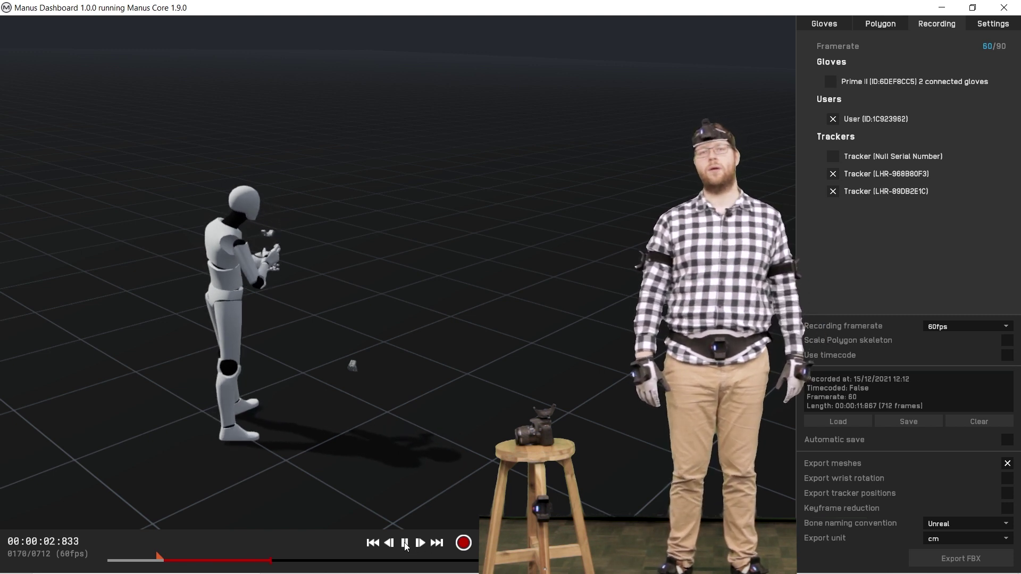
{"action": "left_click", "coordinate": [405, 543]}
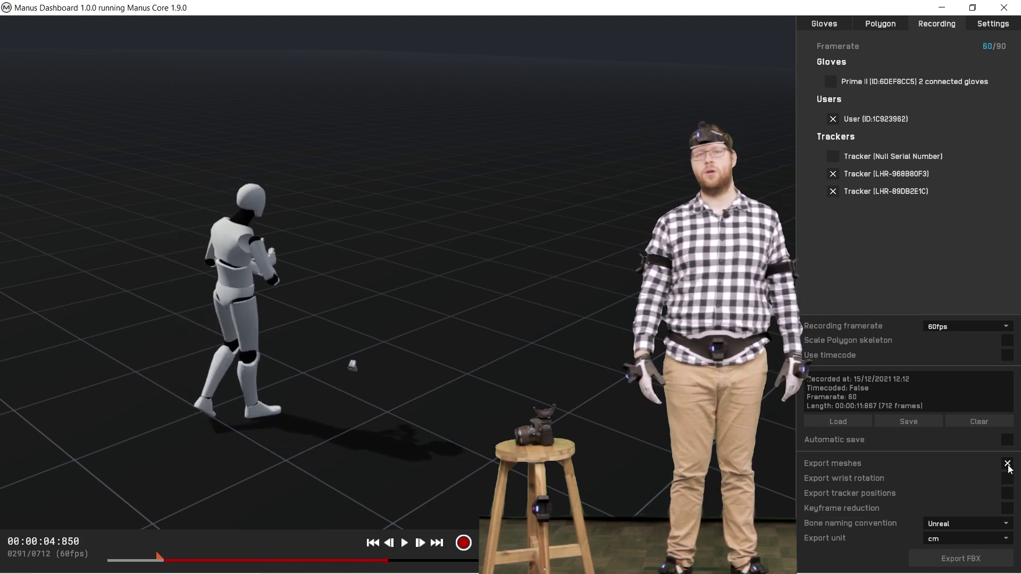
Step: Export the take as FBX with Unreal bone naming and tracker positions, saving under the suggested name
{"action": "left_click", "coordinate": [1007, 531]}
{"action": "left_click", "coordinate": [1007, 530]}
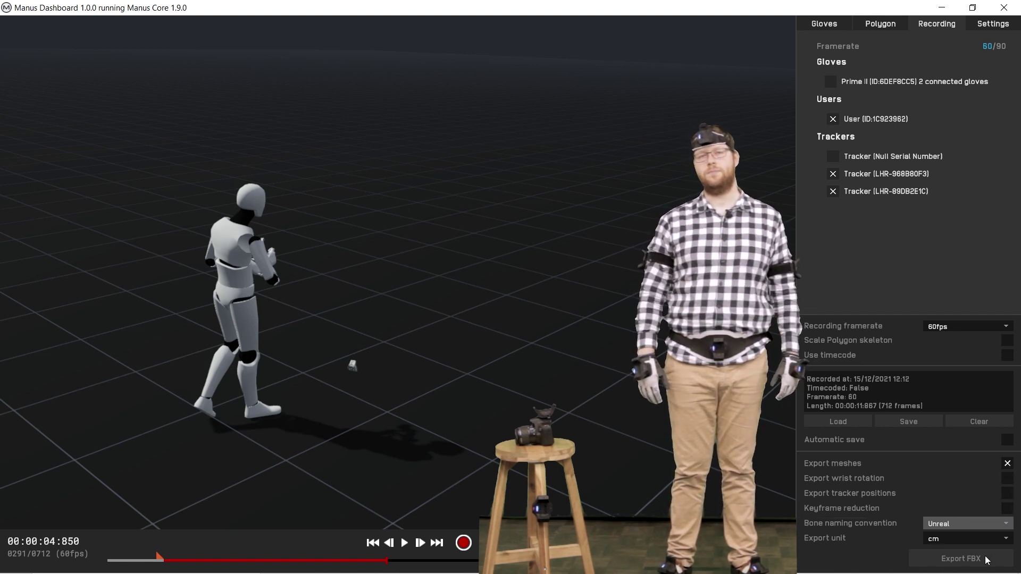
{"action": "left_click", "coordinate": [1007, 493]}
{"action": "left_click", "coordinate": [961, 558]}
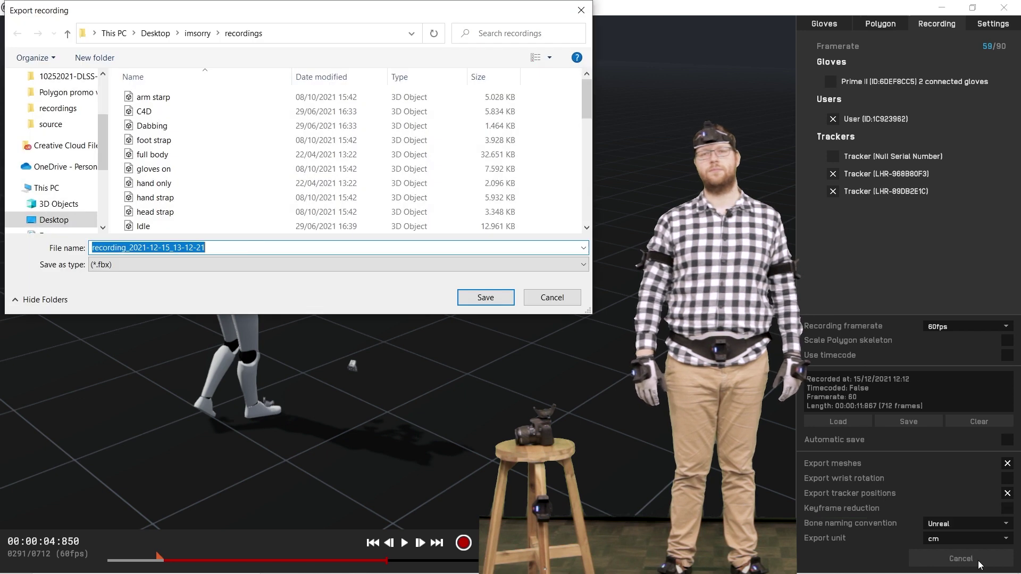
{"action": "key", "text": "Return"}
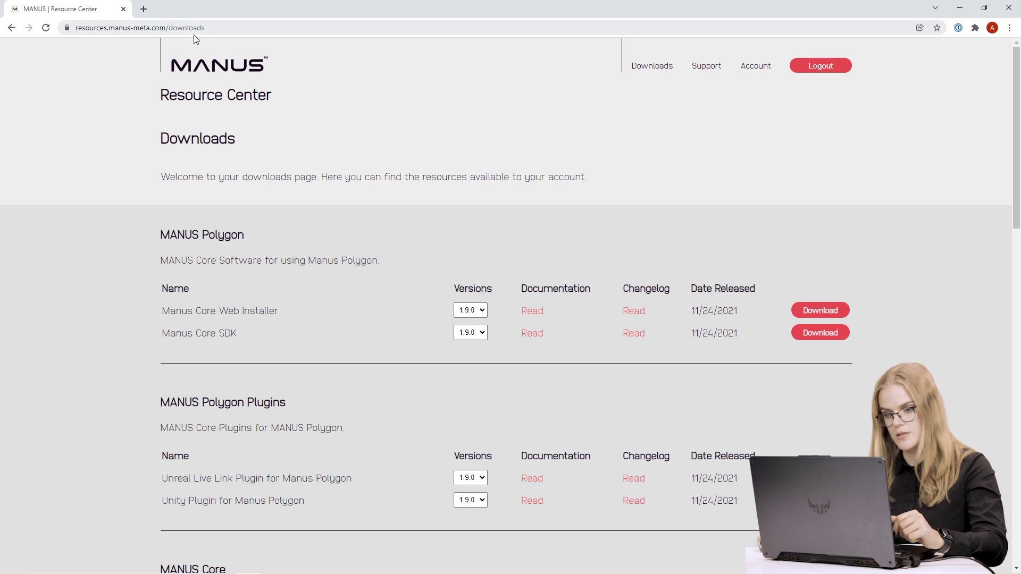
{"action": "scroll", "coordinate": [343, 311], "scroll_direction": "down", "scroll_amount": 3}
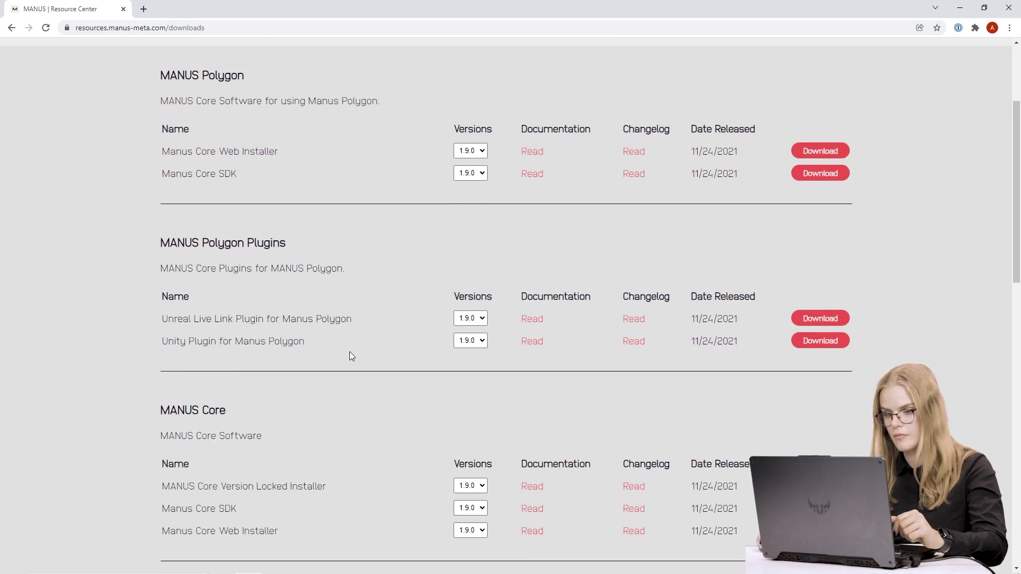
Step: Download the version 1.9.0 Unity Plugin from the MANUS Polygon Plugins list
{"action": "left_click", "coordinate": [845, 347]}
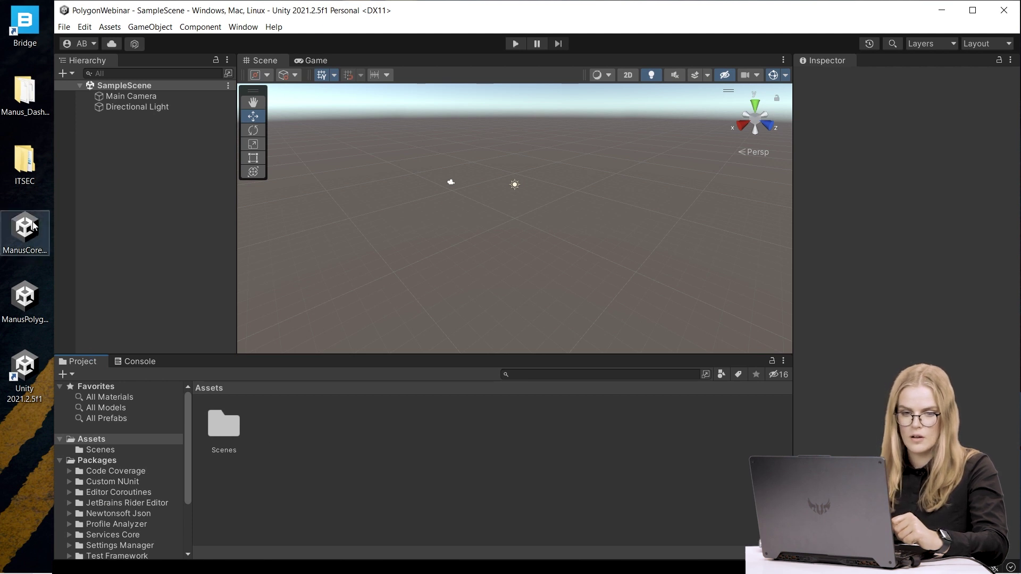
Step: Import the Manus core and Polygon .unitypackage files from the desktop into Assets
{"action": "left_click_drag", "start_coordinate": [27, 229], "coordinate": [245, 378]}
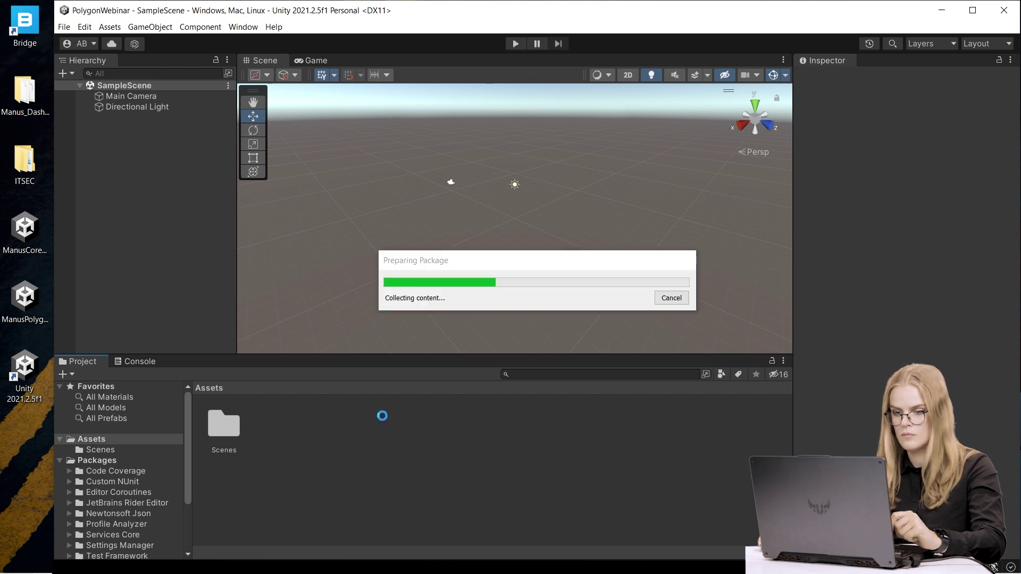
{"action": "left_click", "coordinate": [319, 501]}
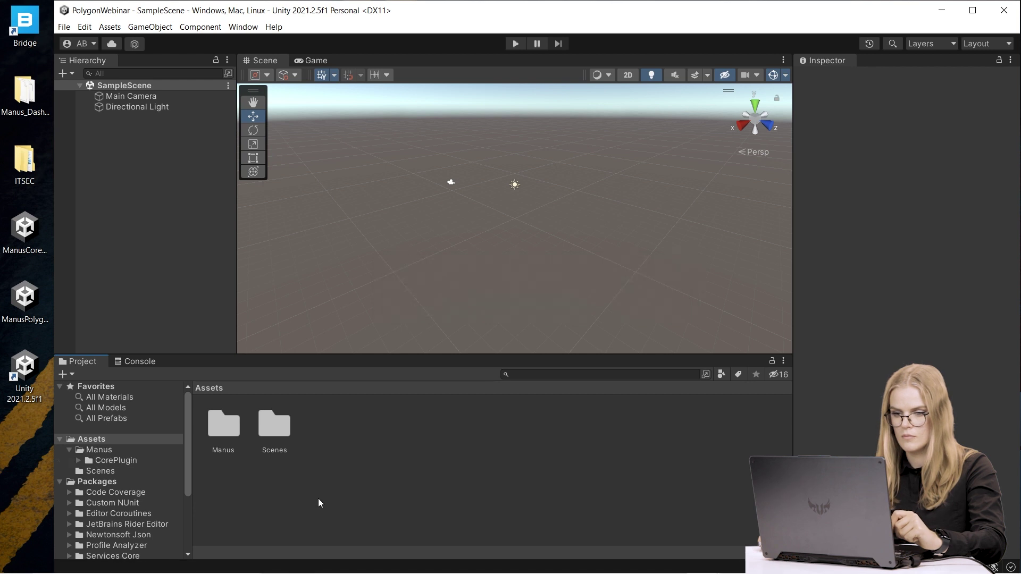
{"action": "left_click_drag", "start_coordinate": [22, 322], "coordinate": [345, 434]}
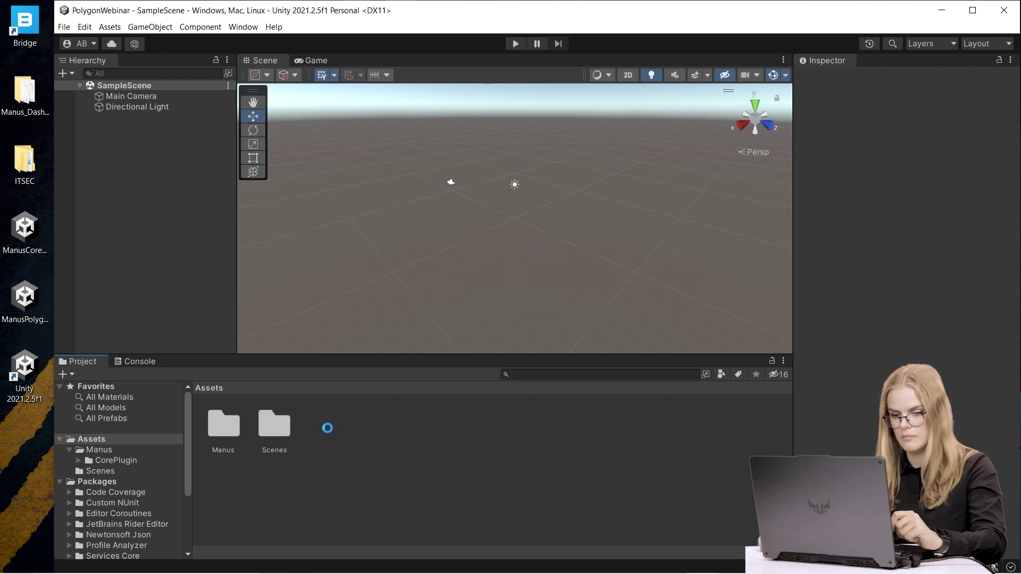
{"action": "left_click", "coordinate": [325, 504]}
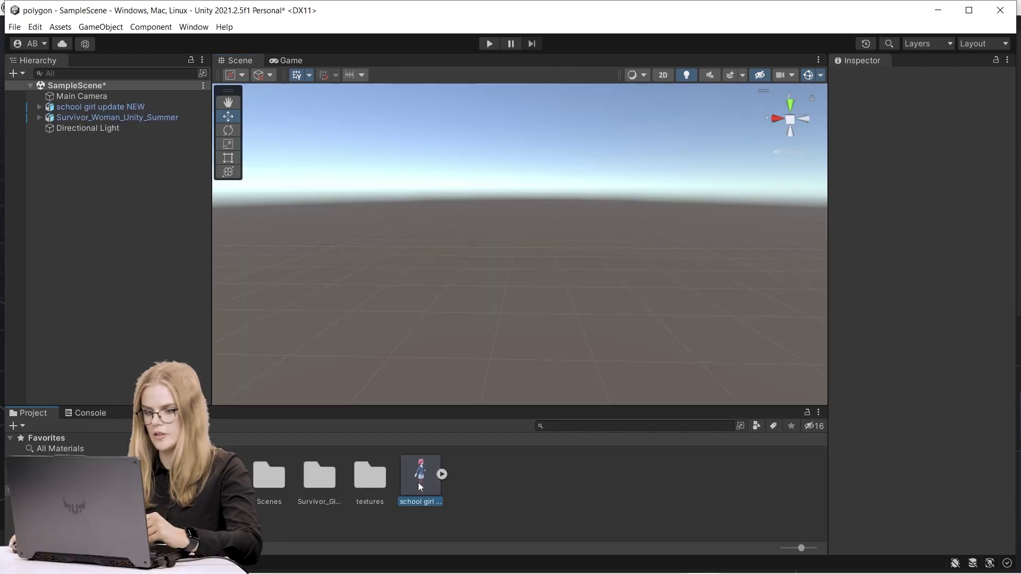
Step: Place the school girl in the scene, add a Polygon component and populate her bones
{"action": "left_click_drag", "start_coordinate": [418, 483], "coordinate": [502, 311]}
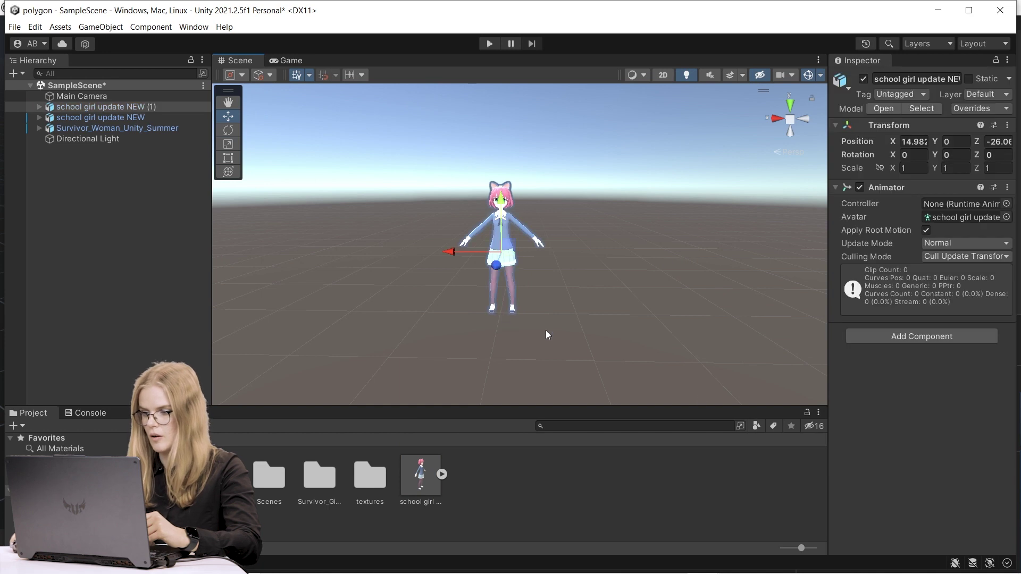
{"action": "left_click", "coordinate": [934, 337]}
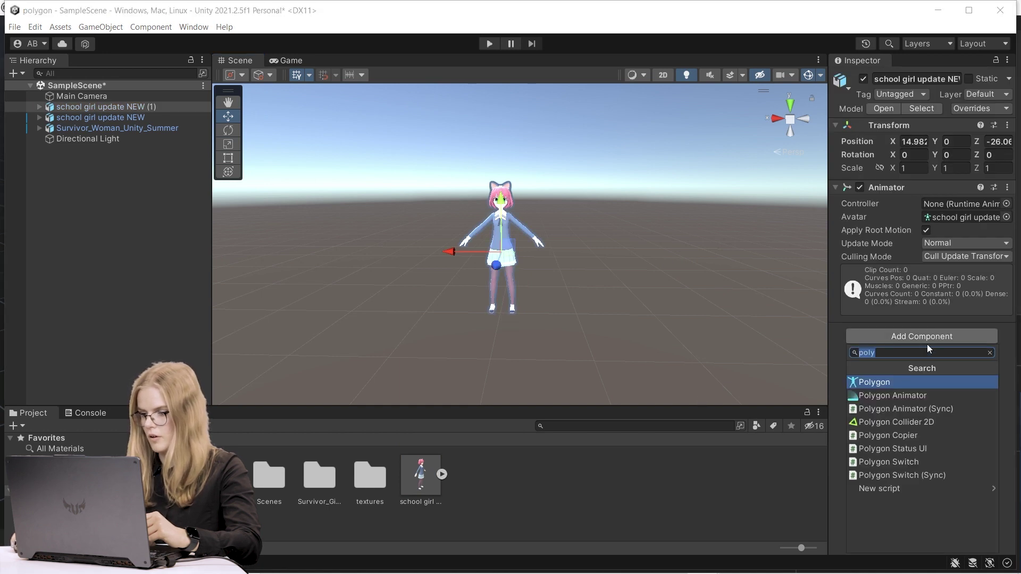
{"action": "left_click", "coordinate": [895, 383]}
{"action": "scroll", "coordinate": [904, 397], "scroll_direction": "down", "scroll_amount": 5}
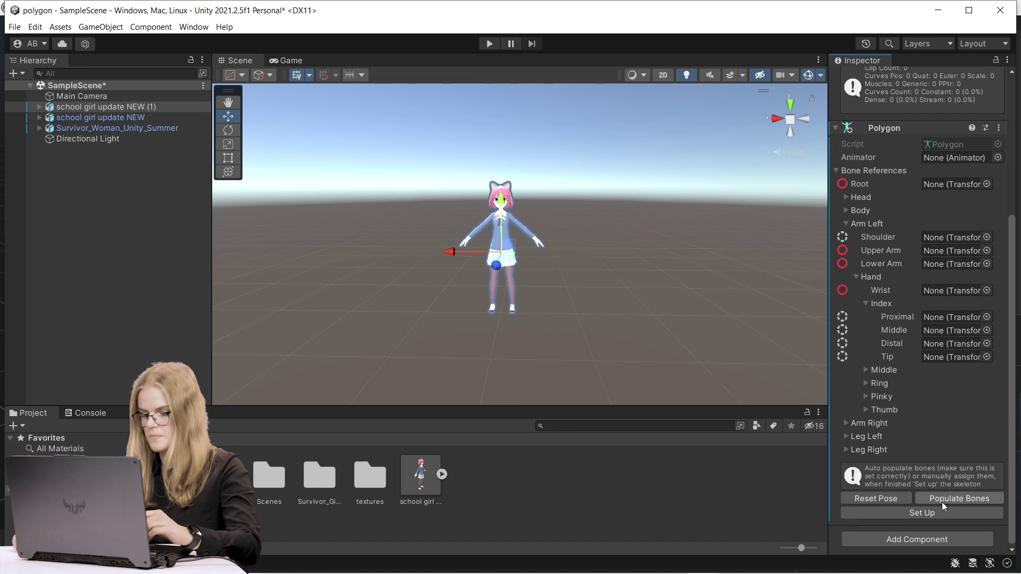
{"action": "left_click", "coordinate": [939, 497]}
Step: Finish the skeleton setup, store her bind pose, add the Polygon Animator and play the scene
{"action": "left_click_drag", "start_coordinate": [621, 302], "coordinate": [597, 282], "text": "alt"}
{"action": "scroll", "coordinate": [599, 281], "scroll_direction": "up", "scroll_amount": 3}
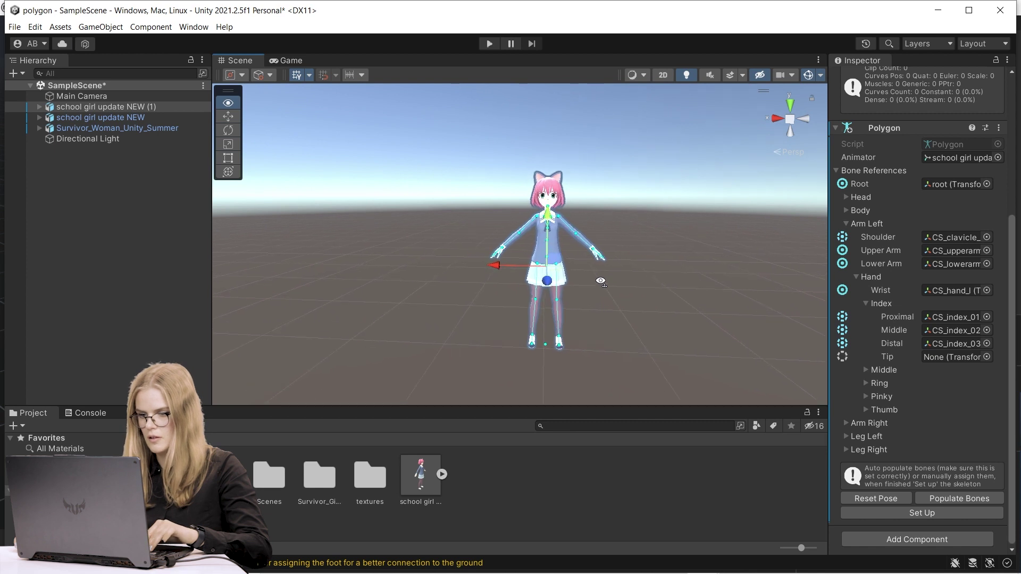
{"action": "scroll", "coordinate": [600, 281], "scroll_direction": "up", "scroll_amount": 5}
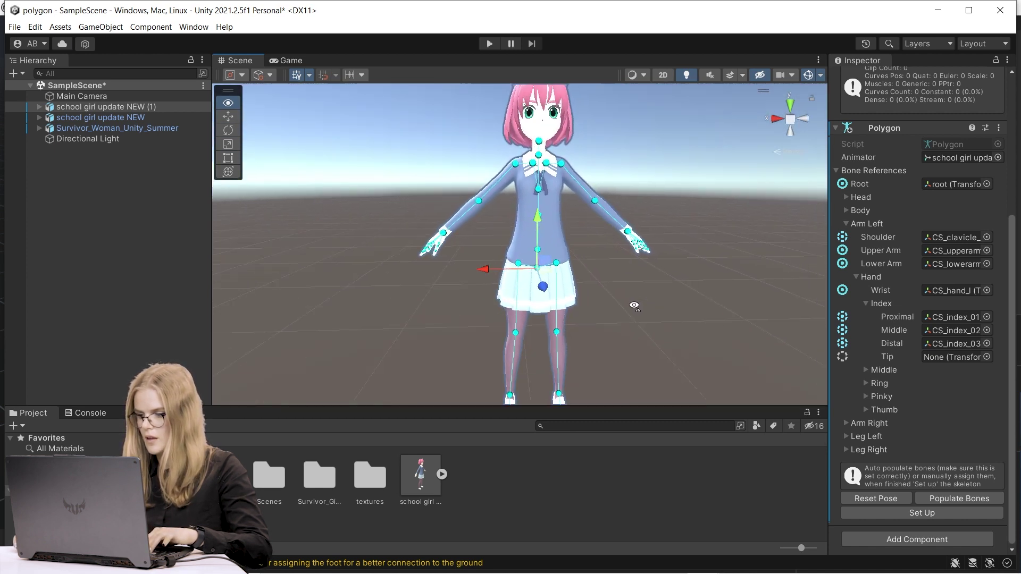
{"action": "scroll", "coordinate": [636, 317], "scroll_direction": "down", "scroll_amount": 6}
{"action": "left_click", "coordinate": [928, 513]}
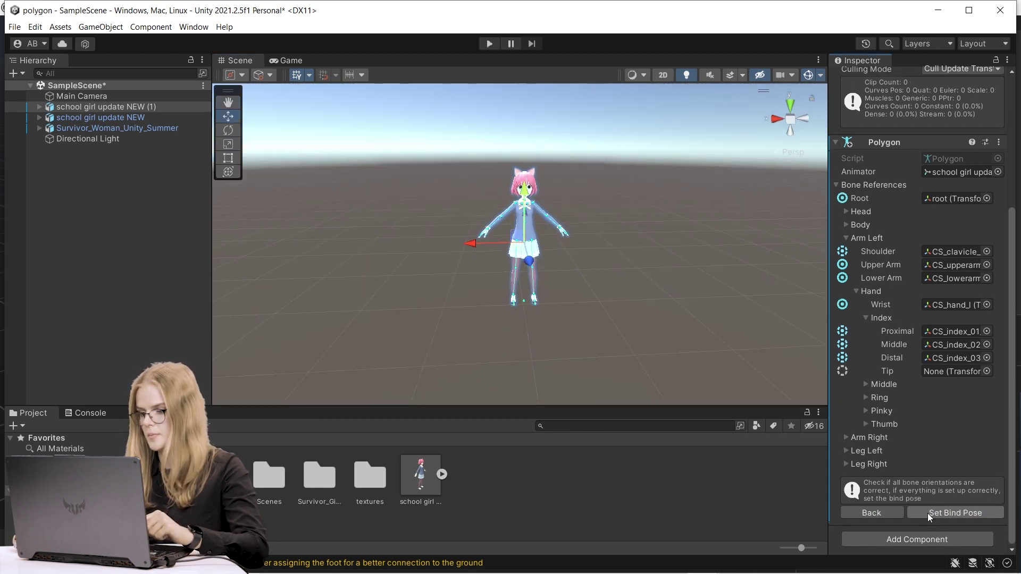
{"action": "left_click", "coordinate": [939, 512]}
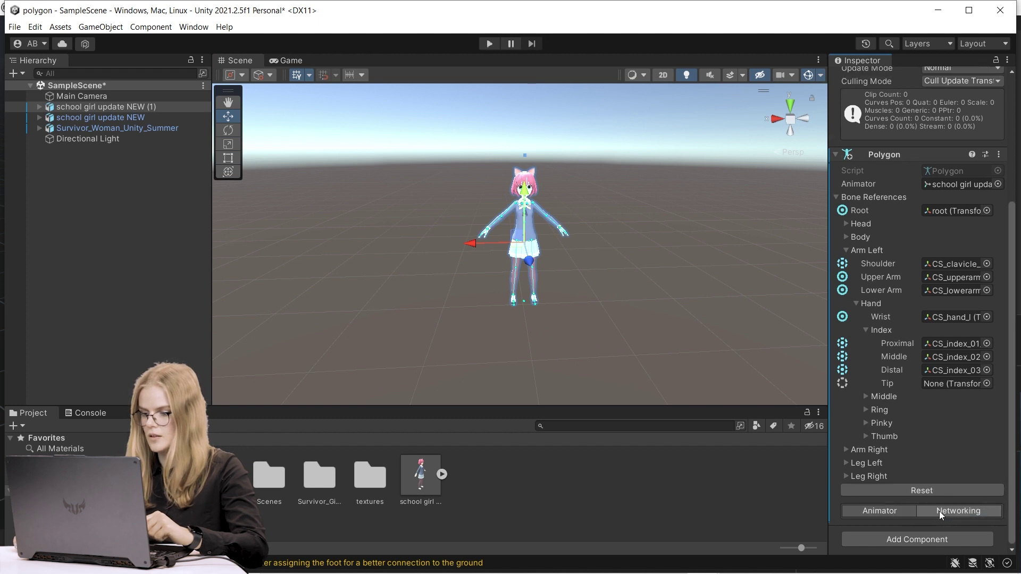
{"action": "left_click", "coordinate": [881, 510]}
{"action": "scroll", "coordinate": [923, 423], "scroll_direction": "down", "scroll_amount": 4}
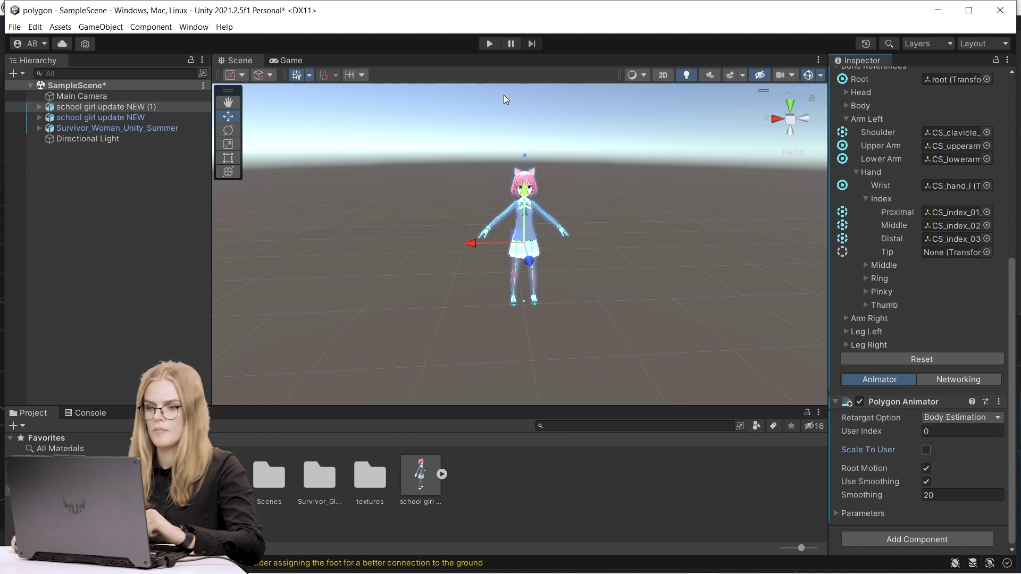
{"action": "left_click", "coordinate": [490, 43]}
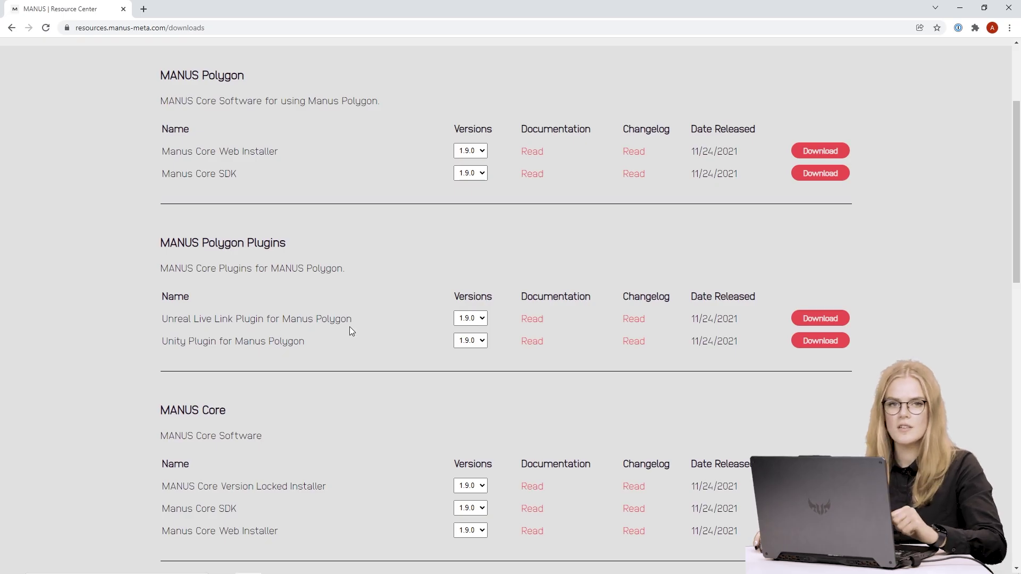
Step: Download the Unreal Live Link Plugin for Manus Polygon from the Resource Center
{"action": "left_click", "coordinate": [822, 319]}
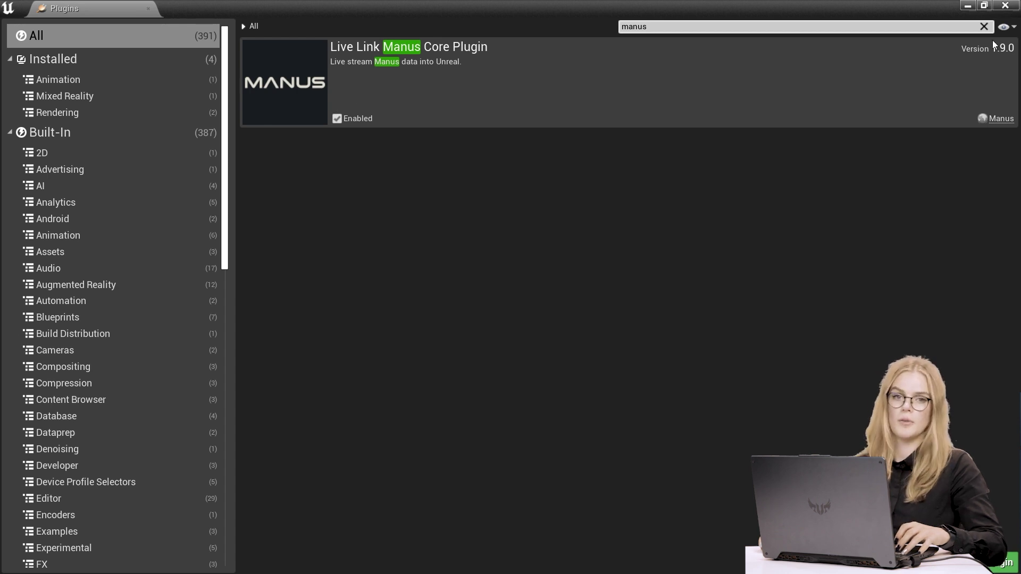
Step: Close the Plugins list with Manus enabled, then play the level briefly to see the character move live
{"action": "left_click", "coordinate": [1004, 7]}
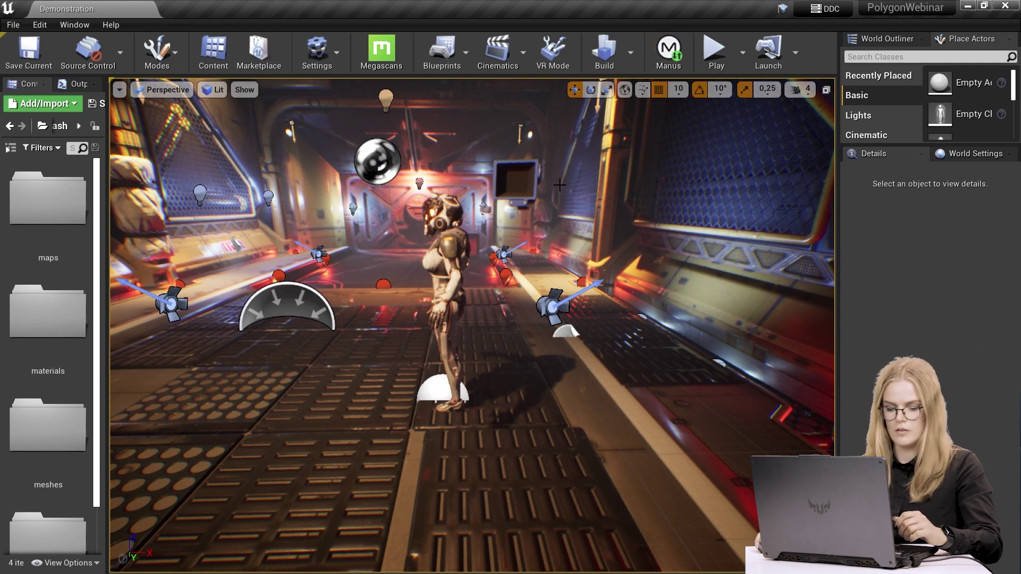
{"action": "left_click", "coordinate": [718, 54]}
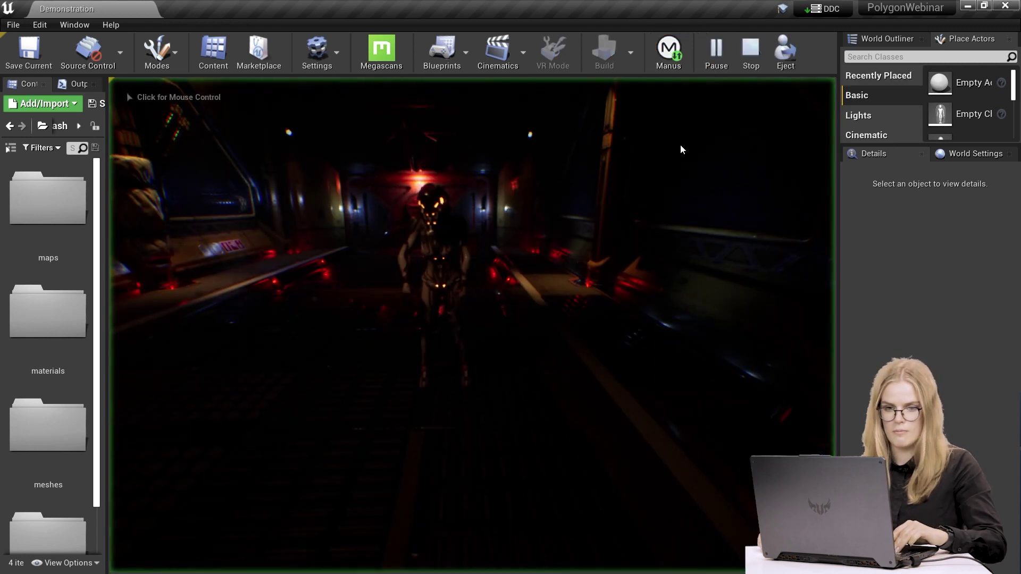
{"action": "left_click", "coordinate": [506, 296]}
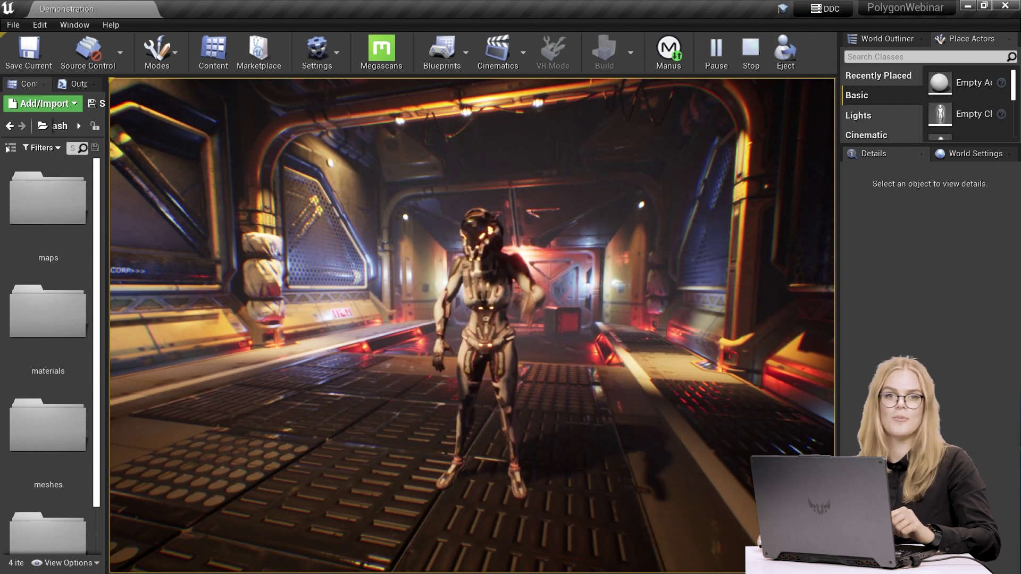
{"action": "key", "text": "Escape"}
Step: Create a new level from the Default template
{"action": "left_click", "coordinate": [23, 26]}
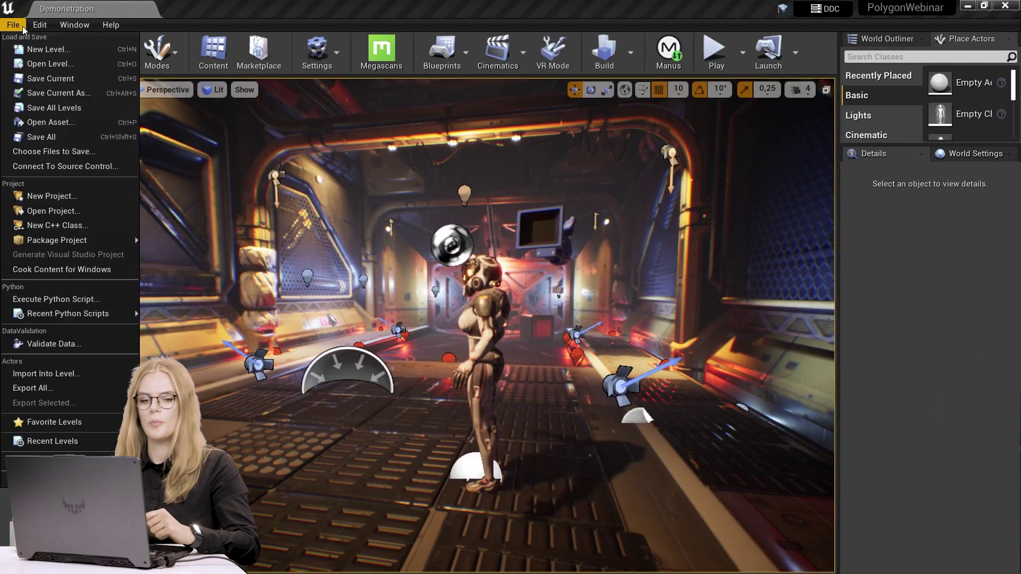
{"action": "left_click", "coordinate": [48, 49]}
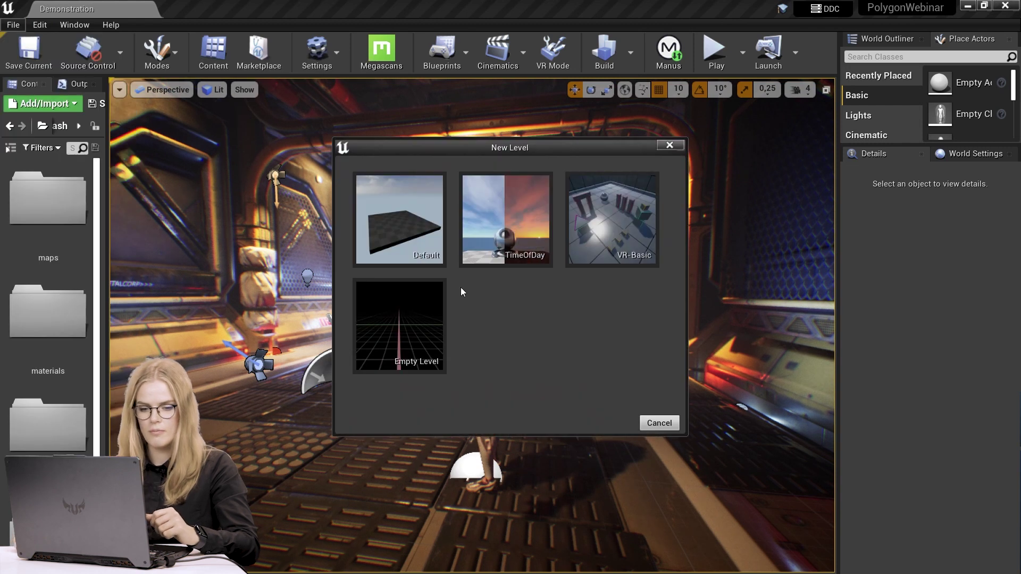
{"action": "left_click", "coordinate": [404, 224]}
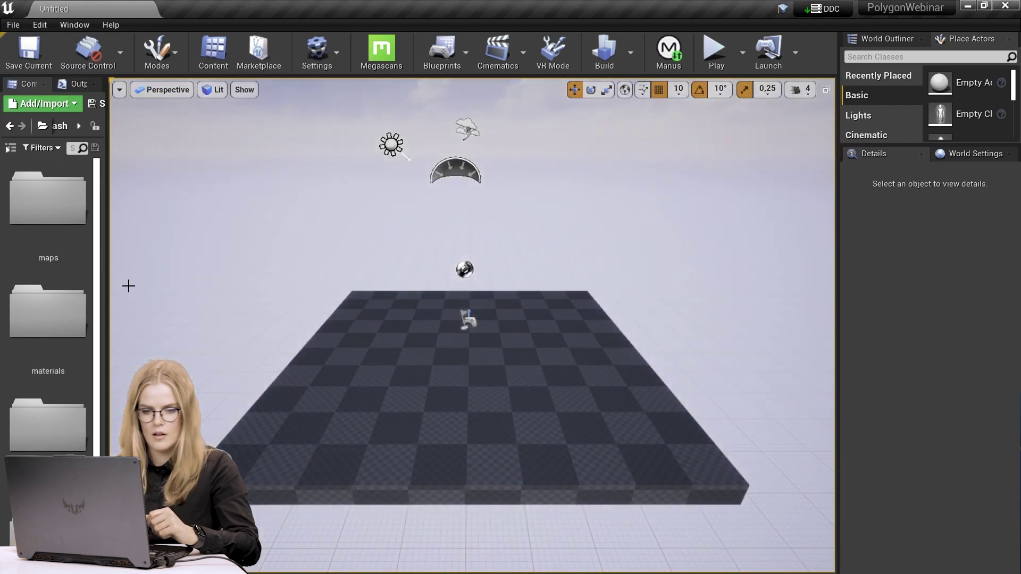
Step: Place BP_Ada from MetaHumans > Ada on the floor and rotate it 180° around Z
{"action": "key", "text": "alt+Left"}
{"action": "scroll", "coordinate": [43, 324], "scroll_direction": "down", "scroll_amount": 2}
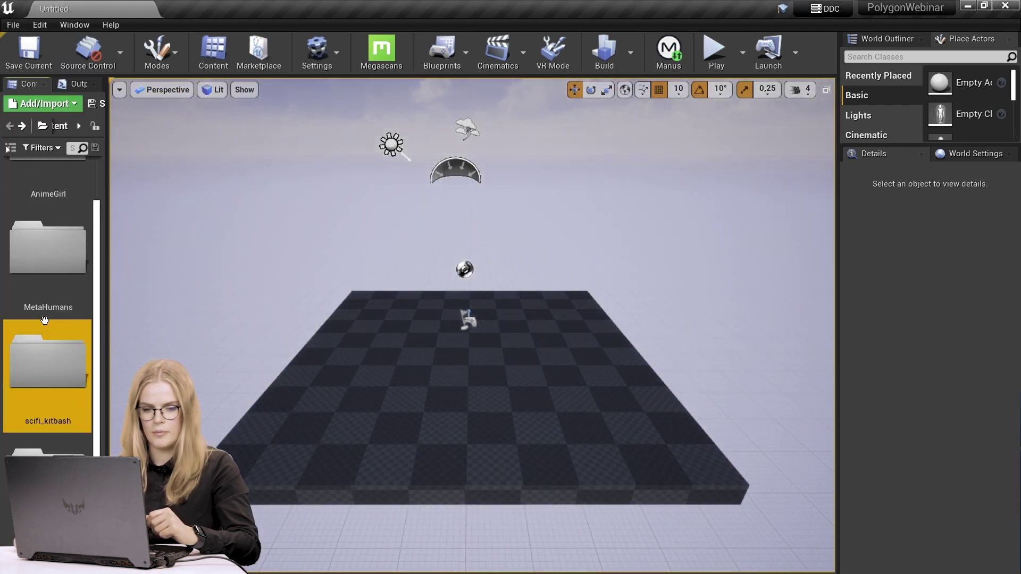
{"action": "double_click", "coordinate": [55, 260]}
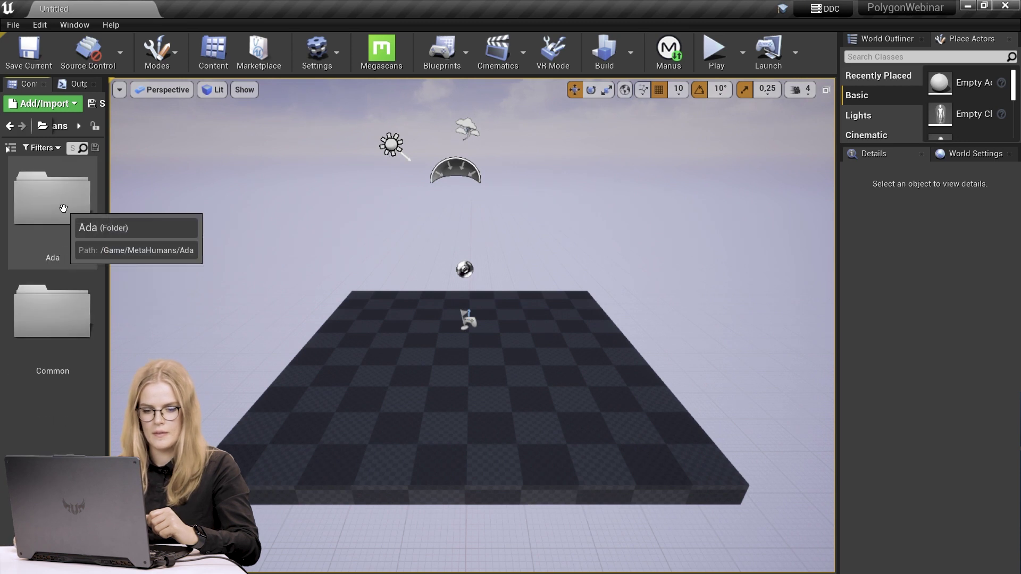
{"action": "double_click", "coordinate": [57, 259]}
{"action": "scroll", "coordinate": [54, 267], "scroll_direction": "down", "scroll_amount": 1}
{"action": "scroll", "coordinate": [53, 267], "scroll_direction": "down", "scroll_amount": 5}
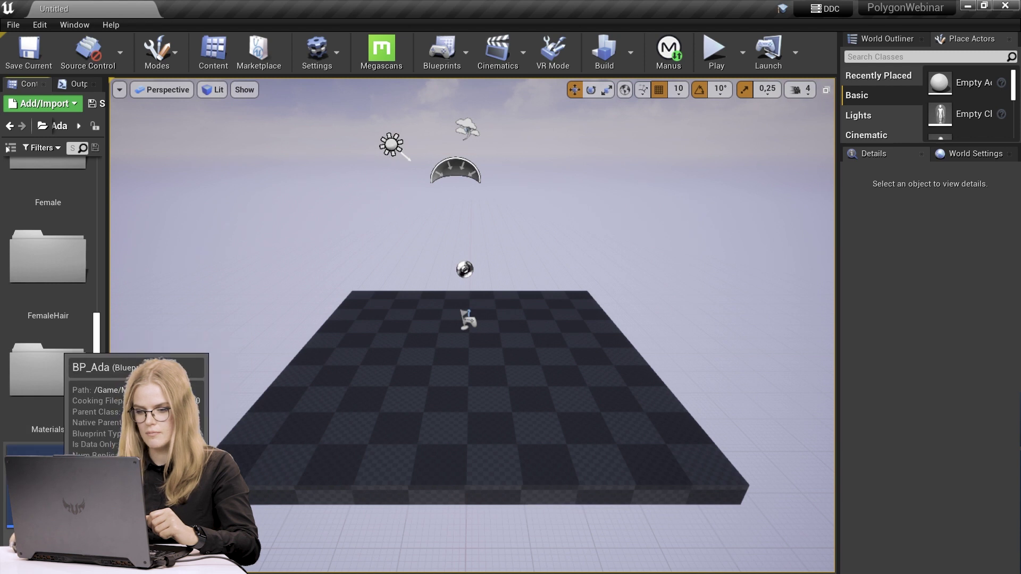
{"action": "left_click_drag", "start_coordinate": [47, 478], "coordinate": [276, 436]}
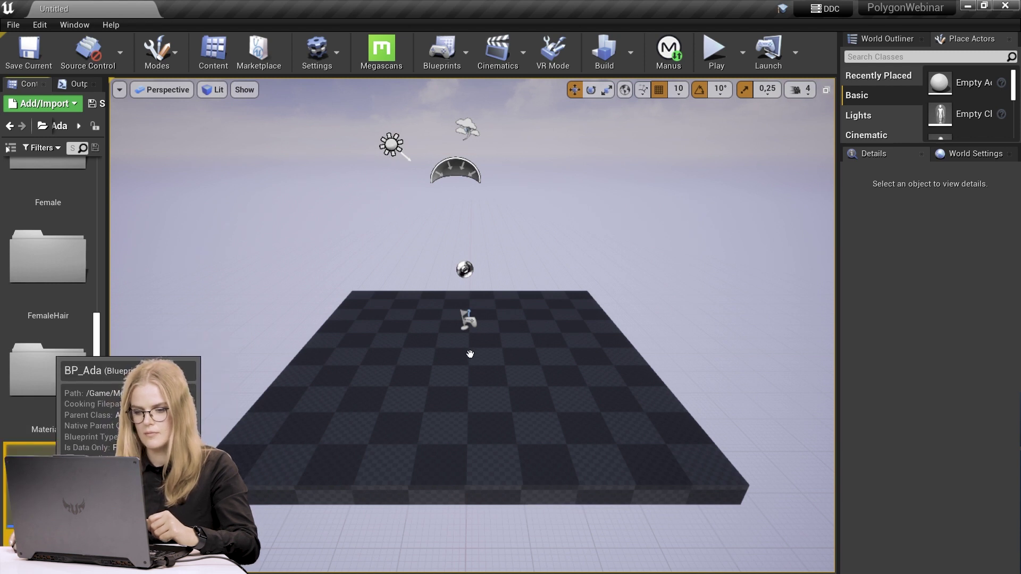
{"action": "left_click_drag", "start_coordinate": [468, 354], "coordinate": [468, 353]}
{"action": "key", "text": "f"}
{"action": "type", "text": "180"}
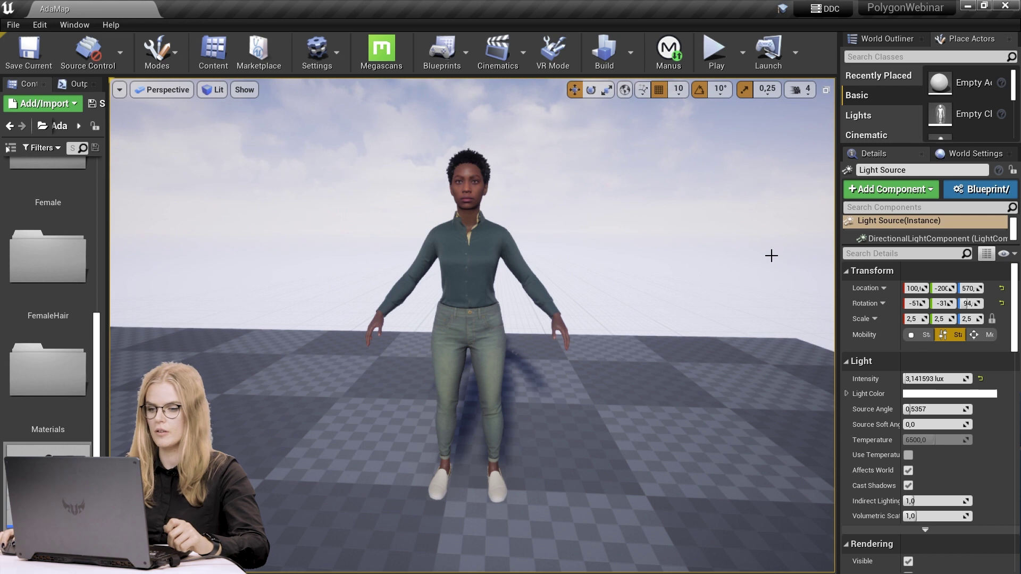
Step: Add a Manus component to BP_Ada
{"action": "left_click", "coordinate": [886, 191]}
{"action": "type", "text": "ma"}
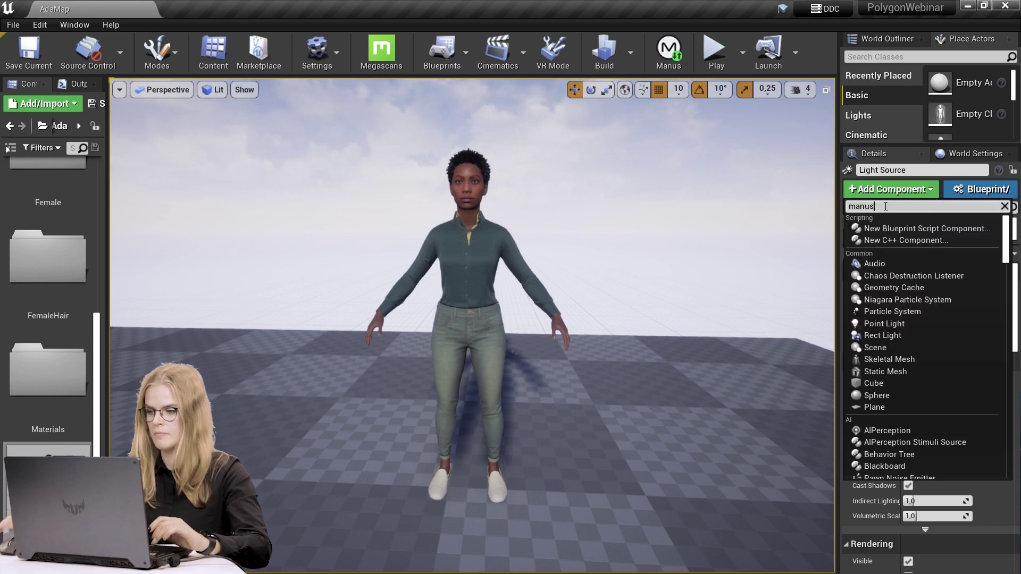
{"action": "type", "text": "nus"}
{"action": "left_click", "coordinate": [885, 228]}
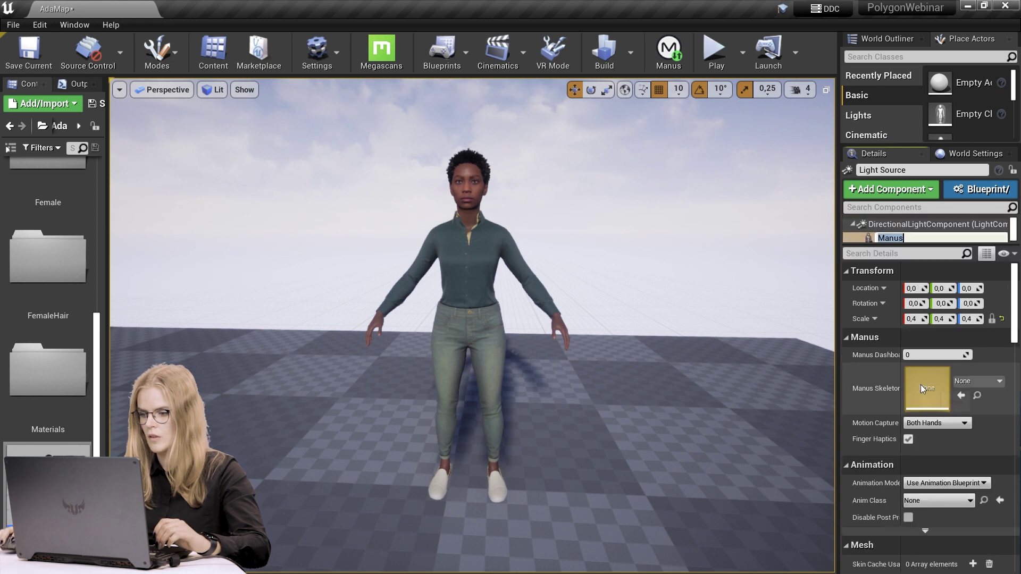
{"action": "key", "text": "Return"}
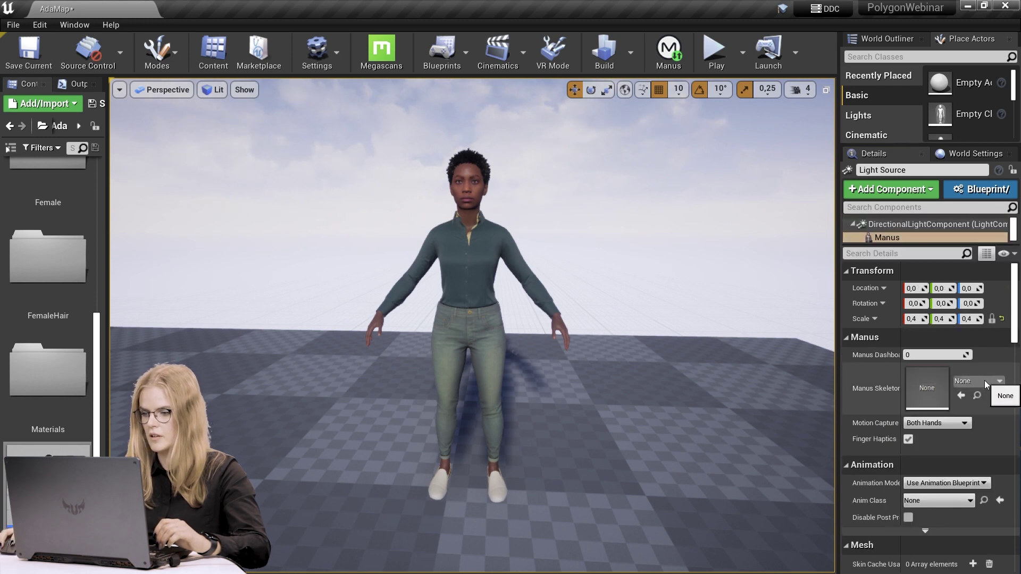
Step: Create a new Manus Skeleton asset named AdaManusSkeleton in the MetaHumans/Ada folder
{"action": "left_click", "coordinate": [984, 380]}
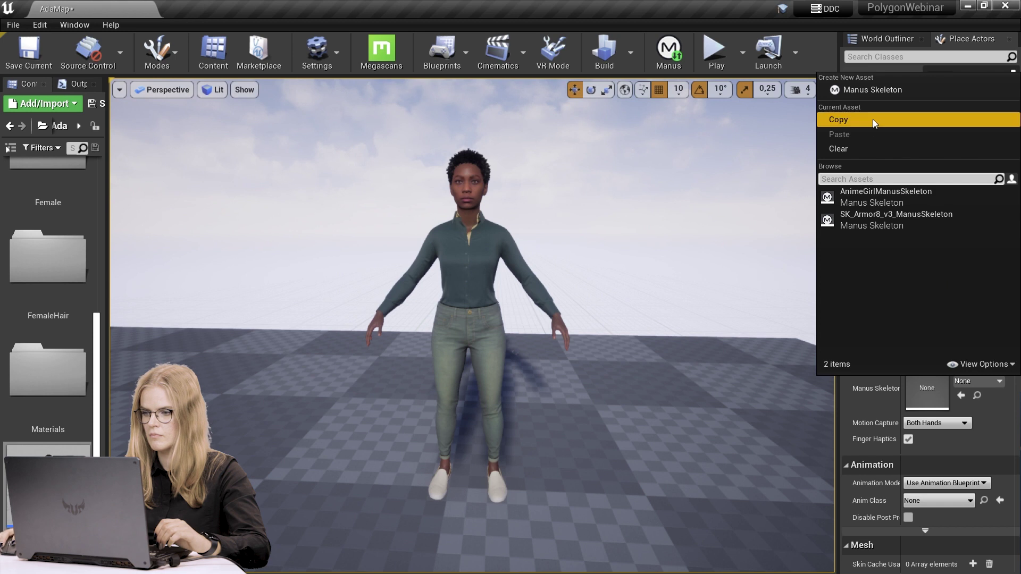
{"action": "left_click", "coordinate": [873, 90]}
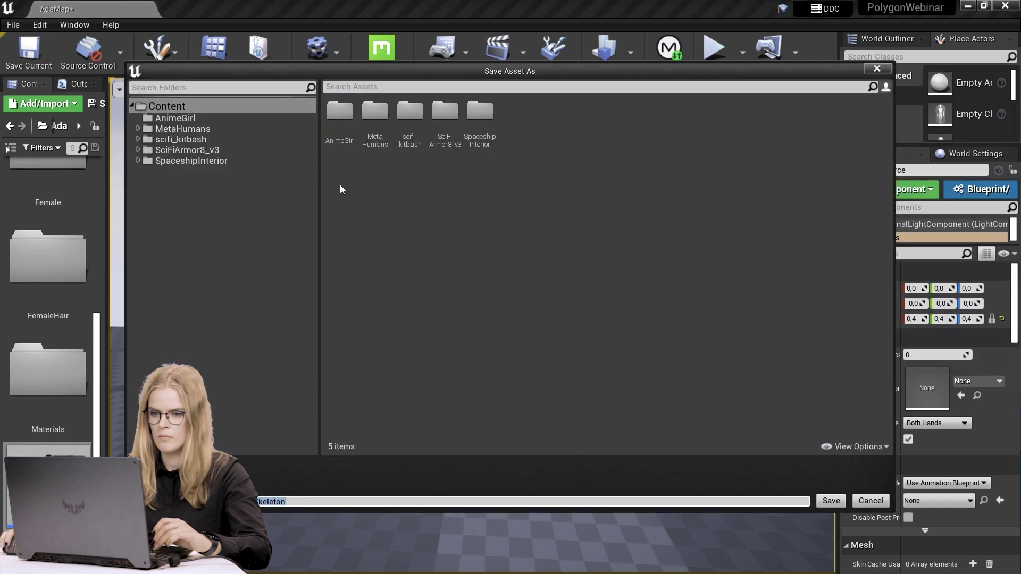
{"action": "double_click", "coordinate": [384, 114]}
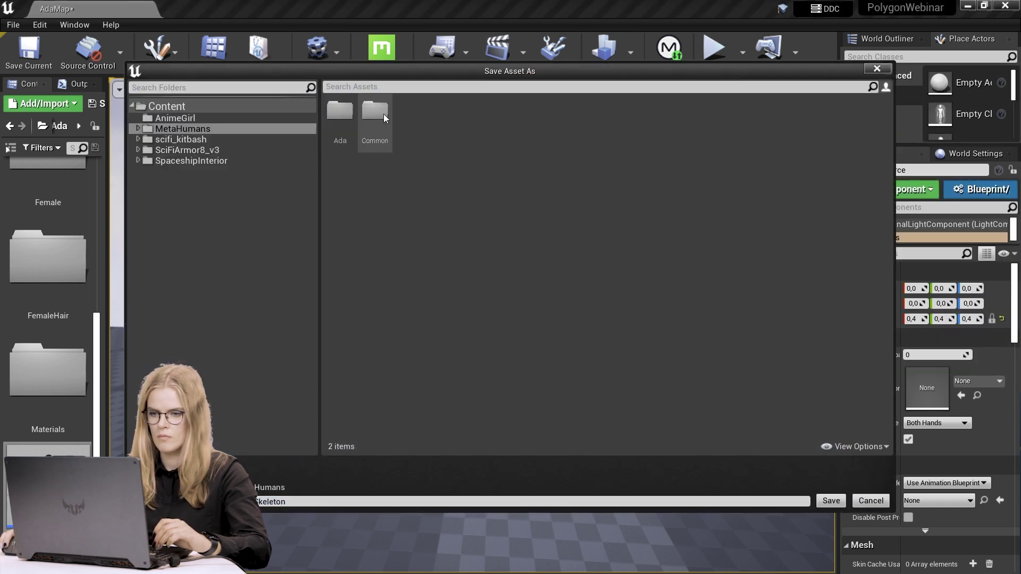
{"action": "double_click", "coordinate": [354, 114]}
{"action": "left_click", "coordinate": [307, 502]}
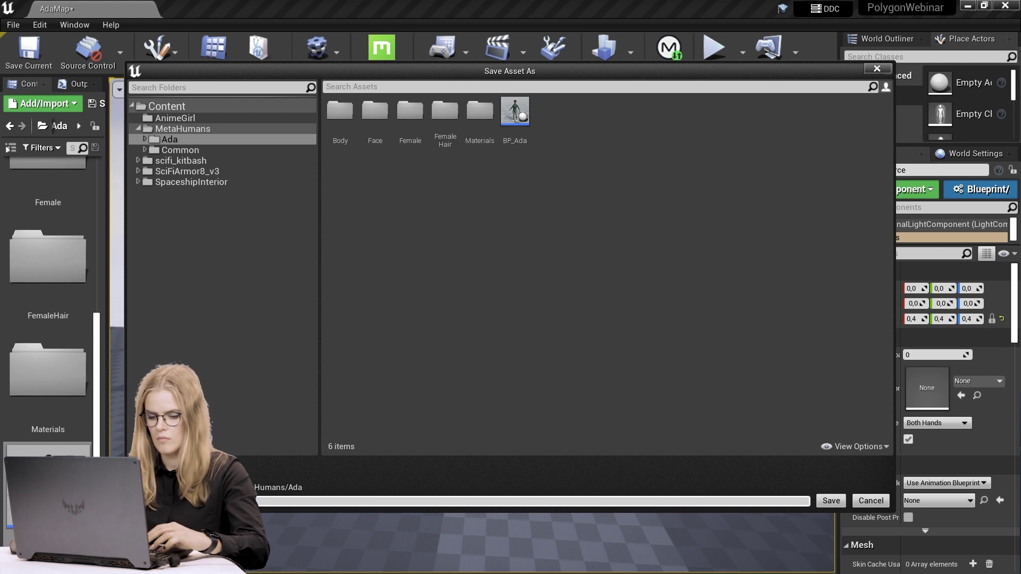
{"action": "type", "text": "ton"}
{"action": "left_click", "coordinate": [819, 503]}
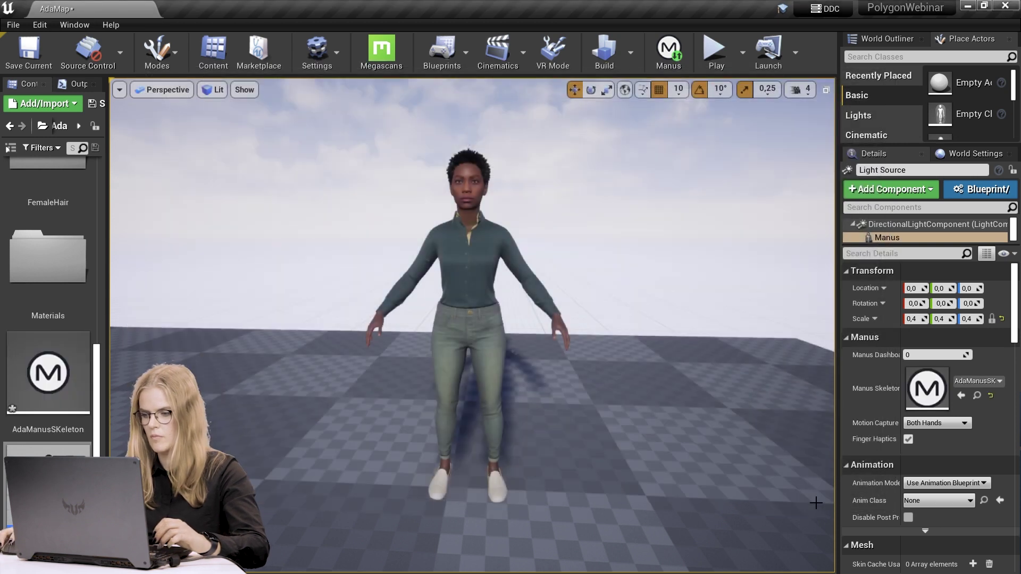
Step: Set Motion Capture to Full Body with Polygon and turn off Finger Haptics
{"action": "left_click", "coordinate": [964, 423]}
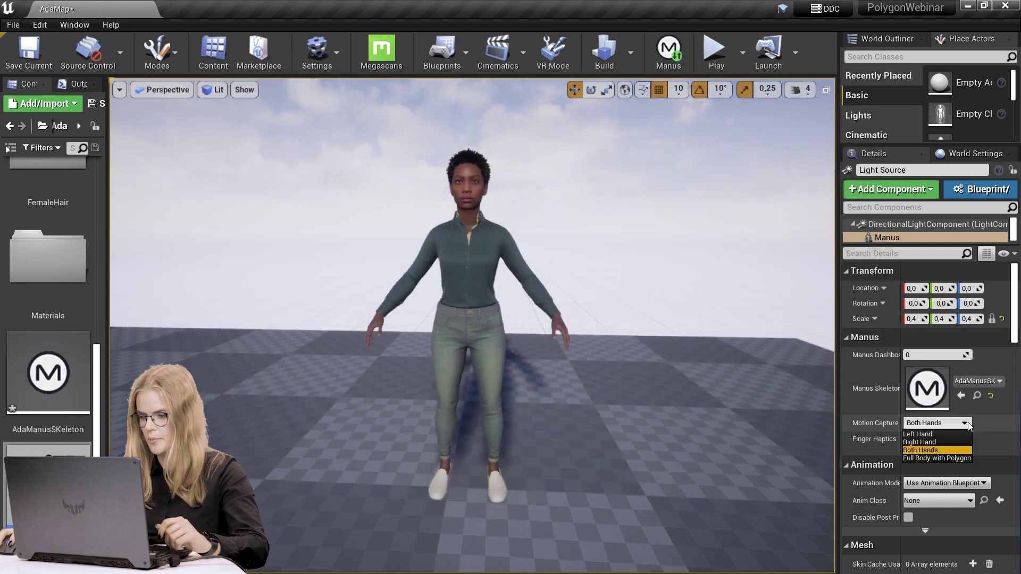
{"action": "left_click", "coordinate": [956, 458]}
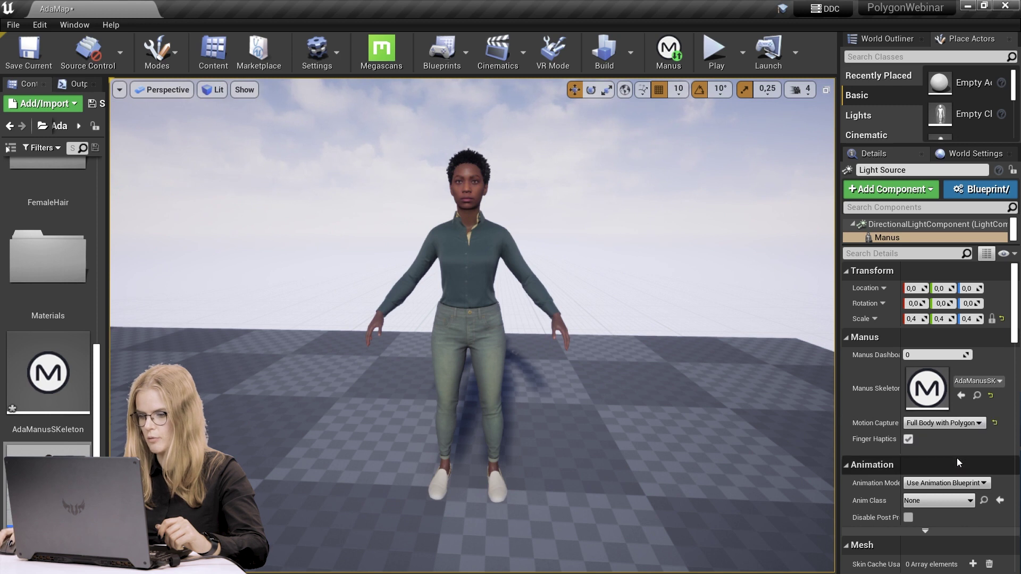
{"action": "left_click", "coordinate": [909, 439]}
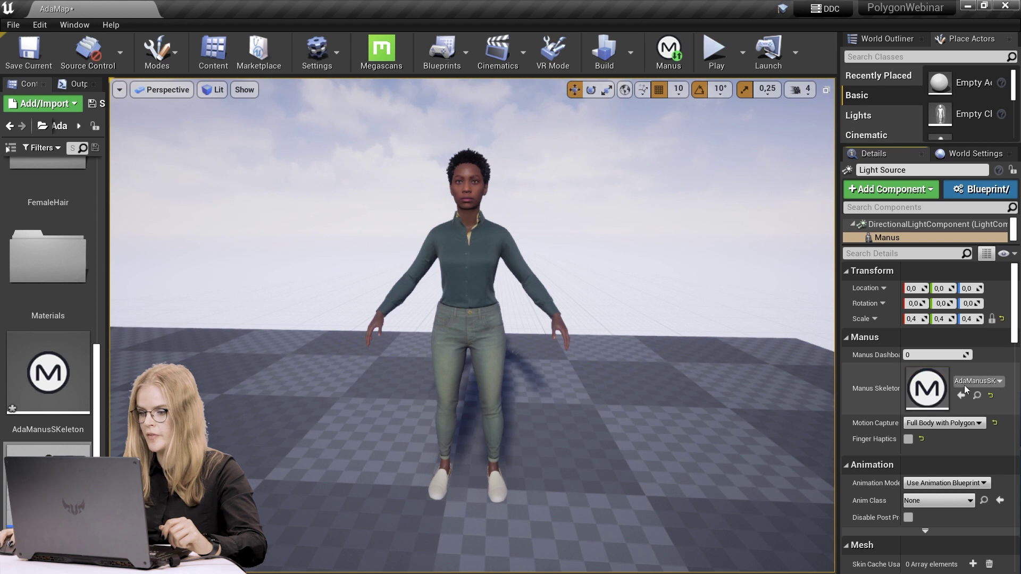
Step: Give AdaManusSkeleton the f_med_nrw_body skeletal mesh and enable Polygon full body tracking
{"action": "double_click", "coordinate": [928, 386]}
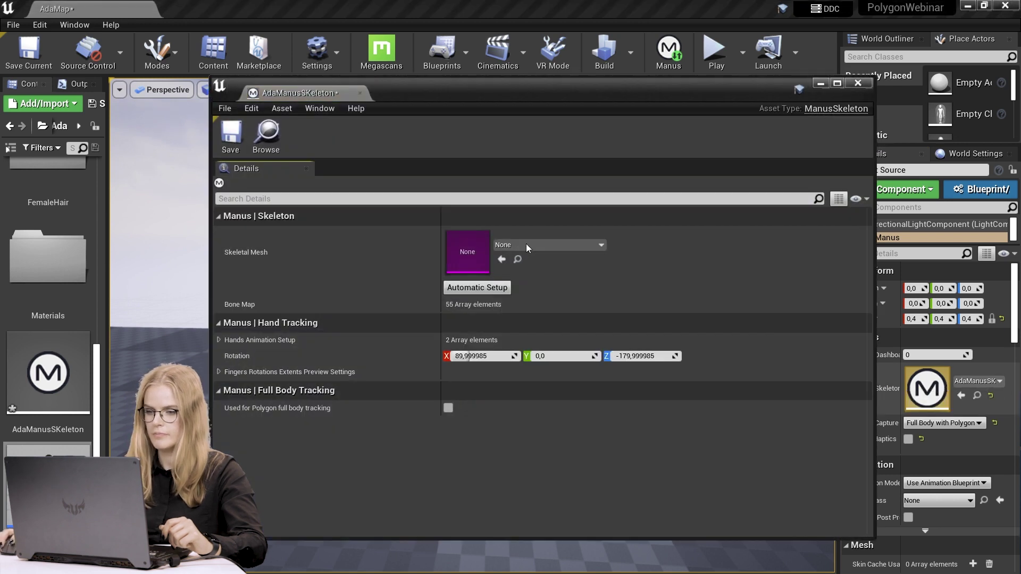
{"action": "left_click", "coordinate": [596, 245]}
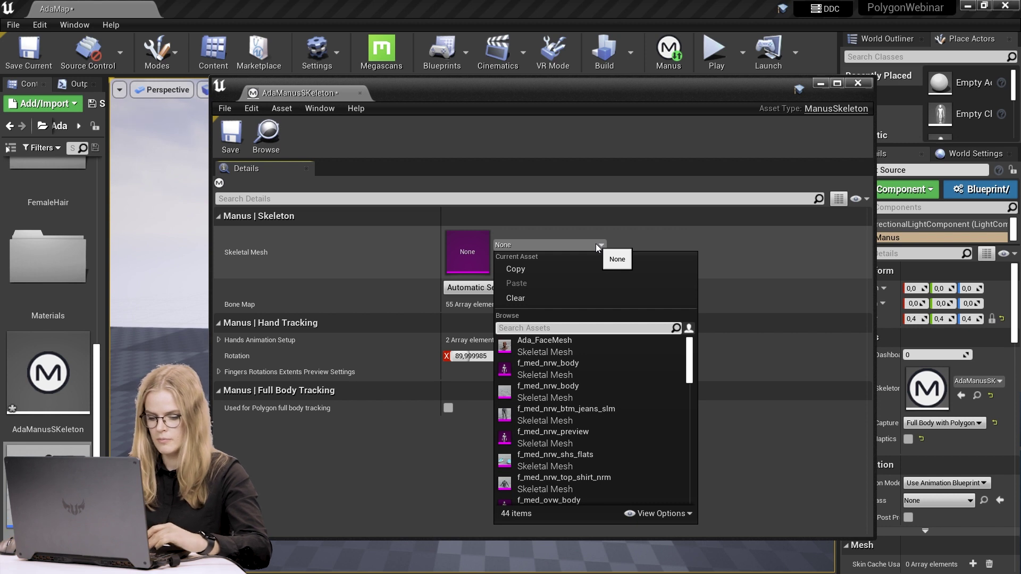
{"action": "type", "text": "body"}
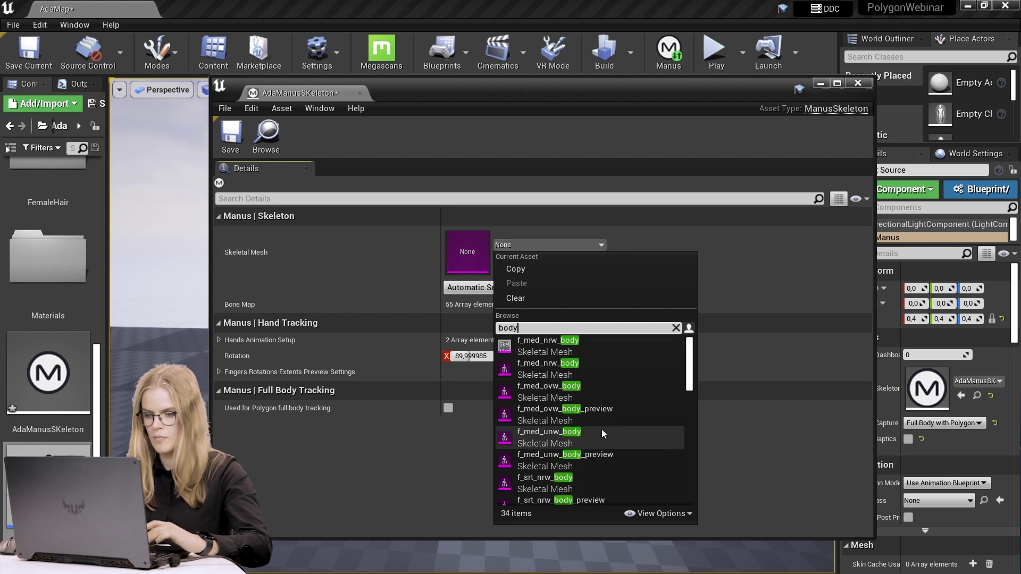
{"action": "left_click", "coordinate": [582, 348]}
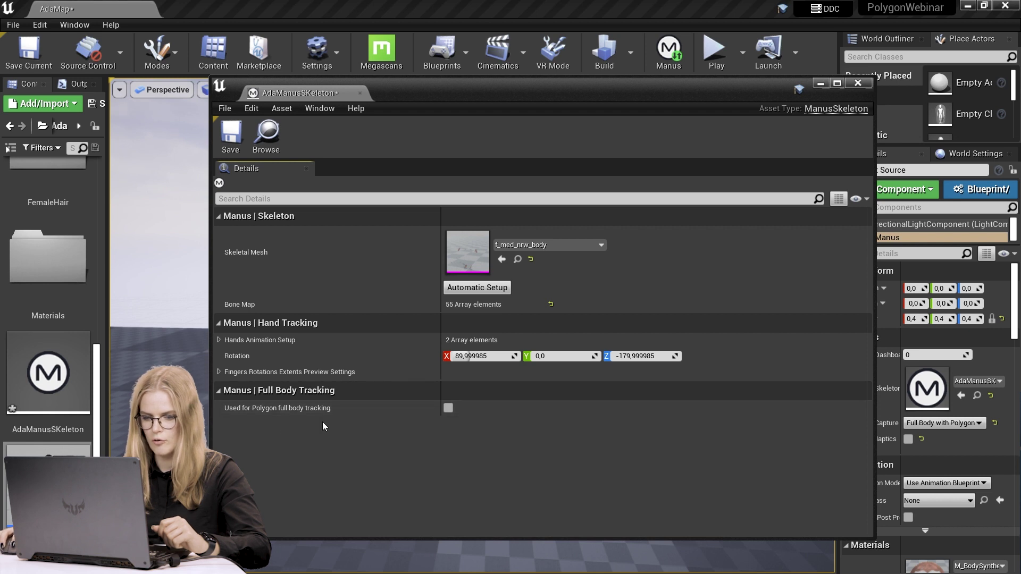
{"action": "left_click", "coordinate": [447, 408]}
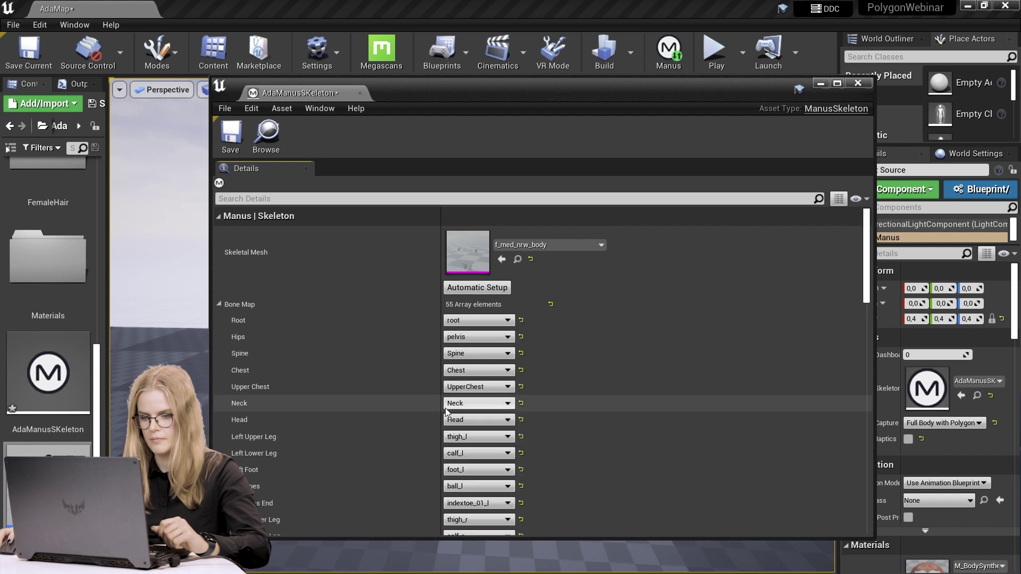
{"action": "scroll", "coordinate": [393, 357], "scroll_direction": "down", "scroll_amount": 1}
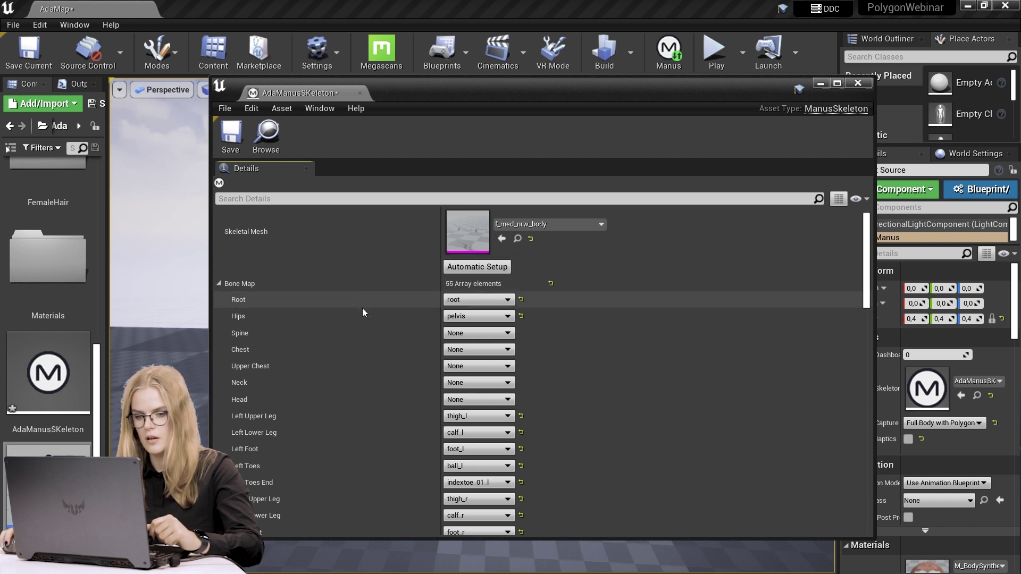
Step: Map Spine to spine_01, Chest to spine_03, Upper Chest to spine_05, Neck to neck_02, Head to head
{"action": "left_click", "coordinate": [508, 333]}
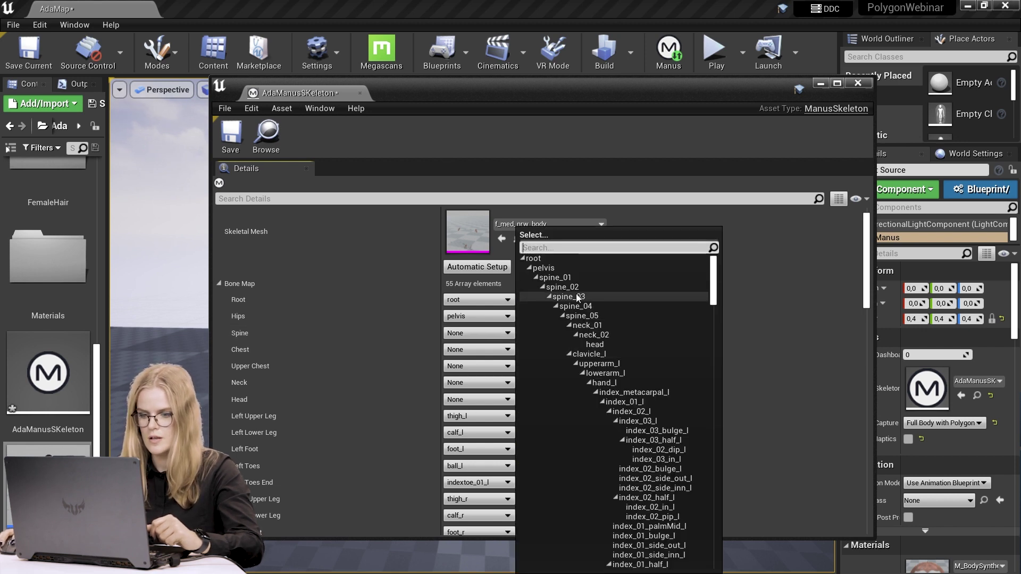
{"action": "left_click", "coordinate": [567, 278]}
{"action": "left_click", "coordinate": [509, 351]}
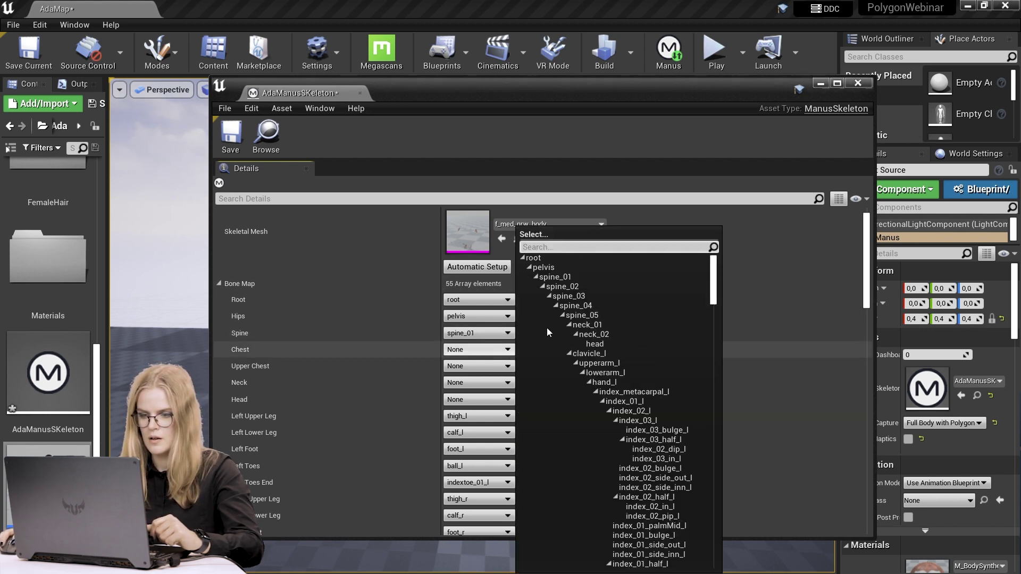
{"action": "left_click", "coordinate": [569, 302]}
{"action": "left_click", "coordinate": [506, 367]}
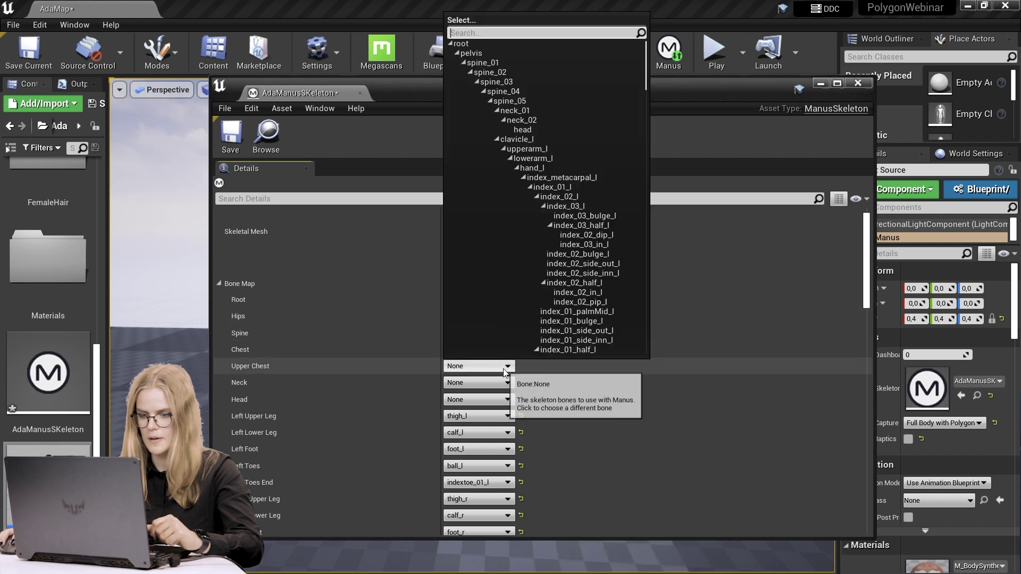
{"action": "left_click", "coordinate": [528, 100]}
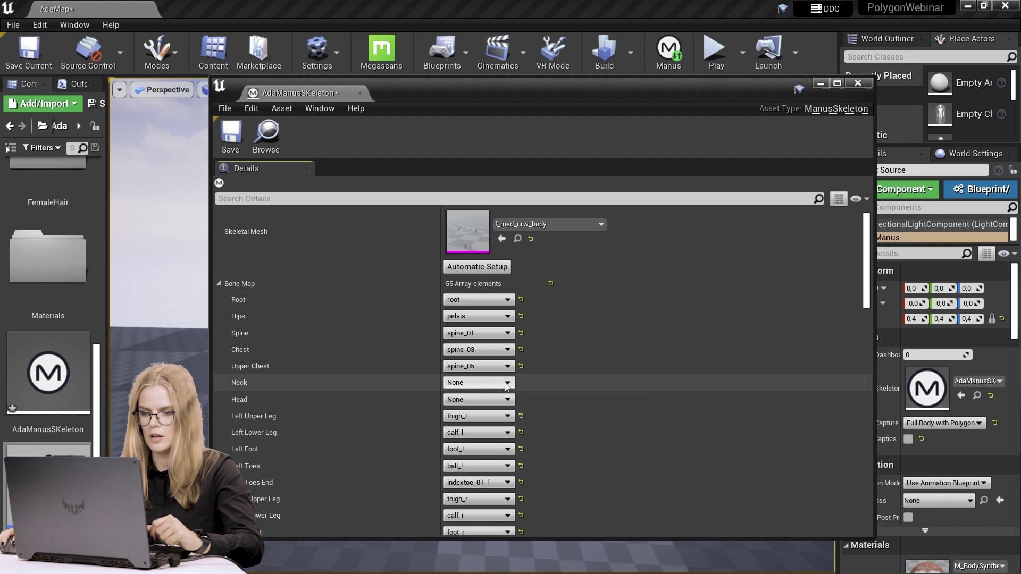
{"action": "left_click", "coordinate": [507, 384]}
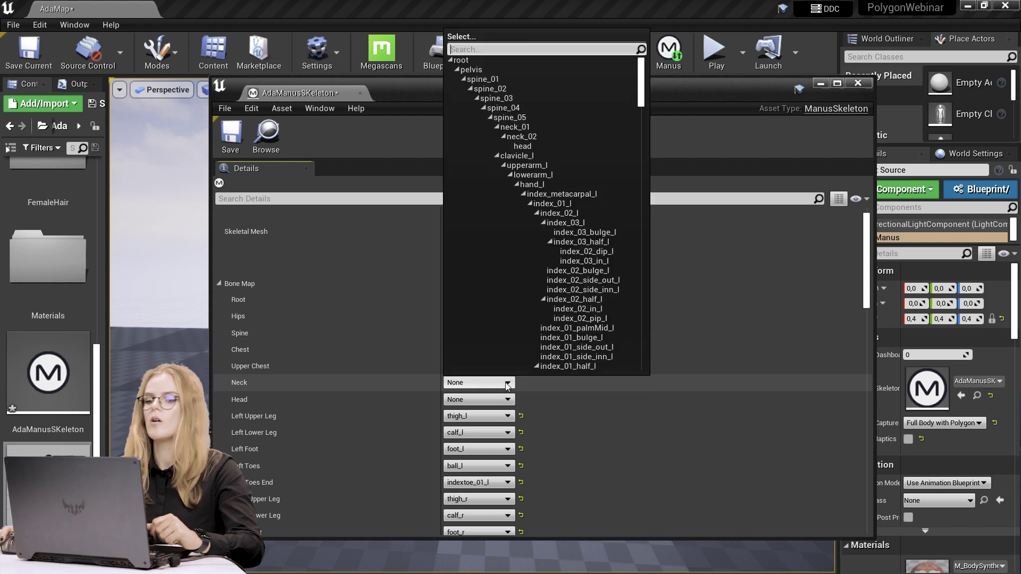
{"action": "left_click", "coordinate": [534, 139]}
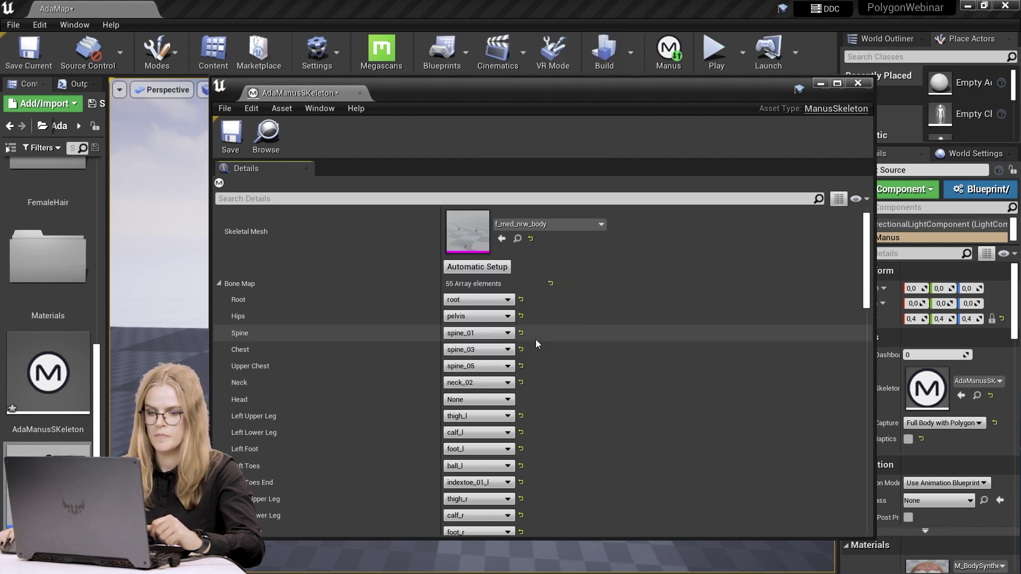
{"action": "scroll", "coordinate": [535, 339], "scroll_direction": "down", "scroll_amount": 1}
{"action": "left_click", "coordinate": [485, 379]}
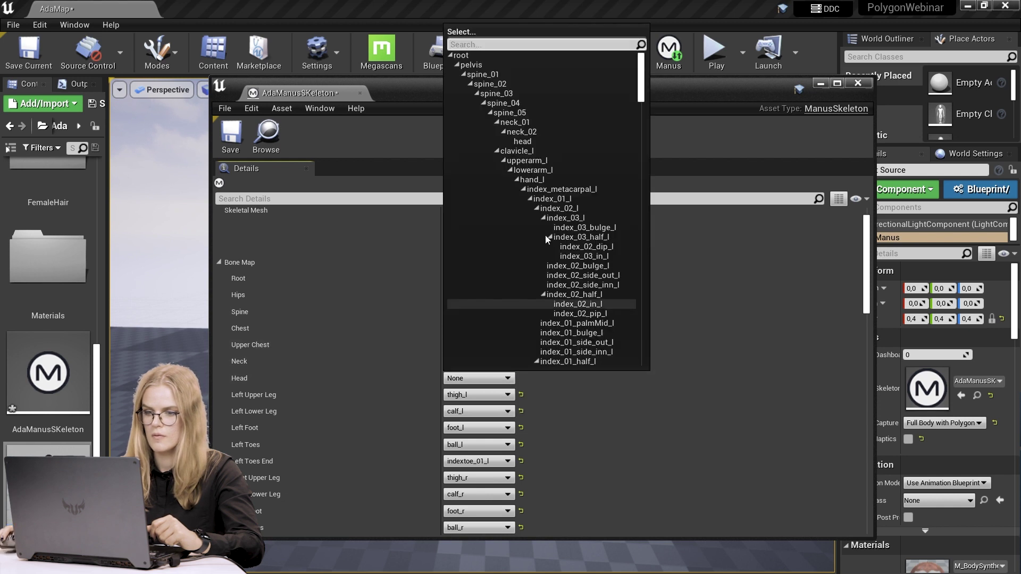
{"action": "left_click", "coordinate": [528, 139]}
Step: Map the three Right Hand Pinky slots to the pinky bones, pinky_01_r through pinky_03_r
{"action": "scroll", "coordinate": [548, 297], "scroll_direction": "down", "scroll_amount": 10}
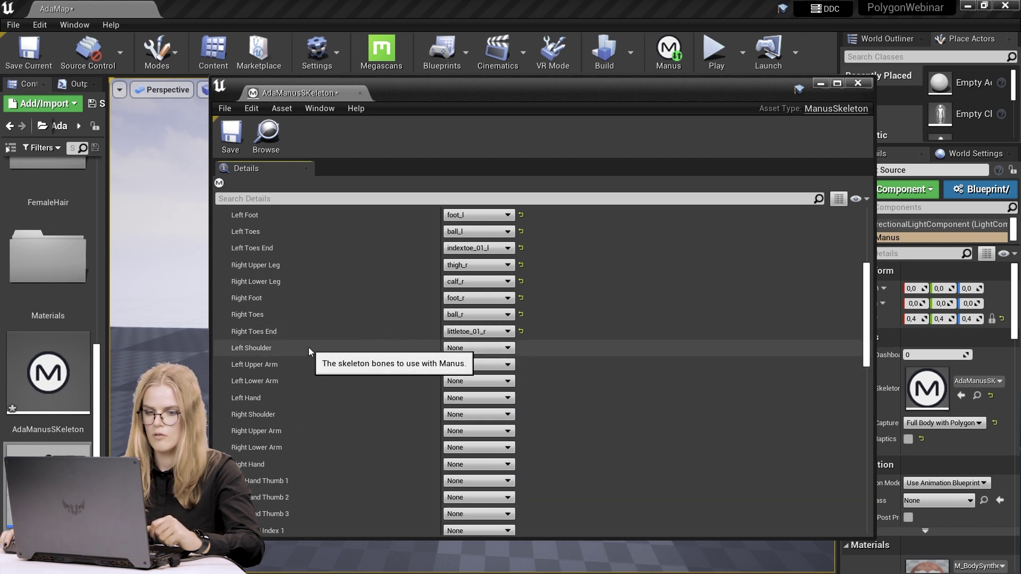
{"action": "scroll", "coordinate": [309, 347], "scroll_direction": "down", "scroll_amount": 6}
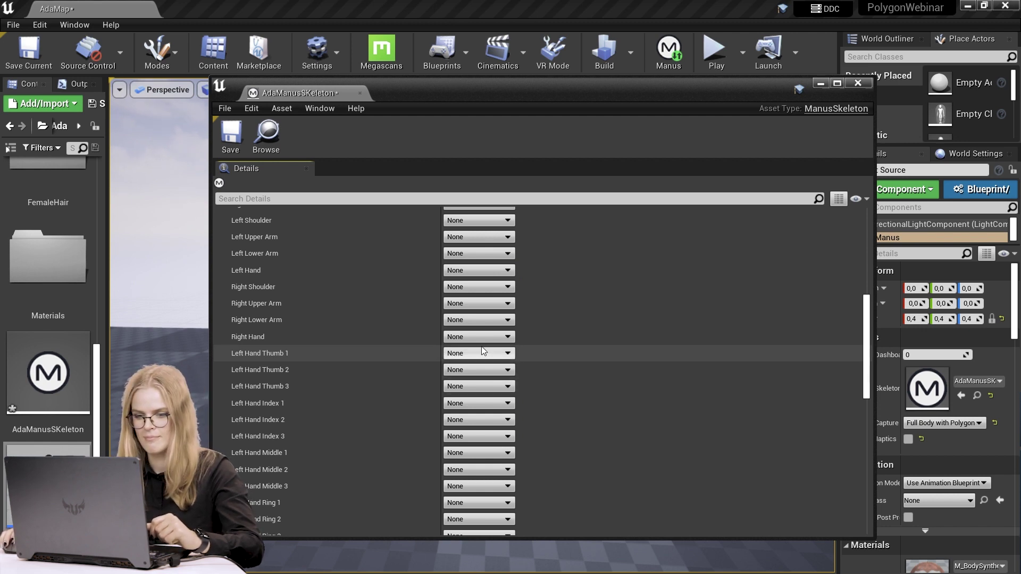
{"action": "scroll", "coordinate": [468, 415], "scroll_direction": "down", "scroll_amount": 15}
{"action": "left_click", "coordinate": [478, 440]}
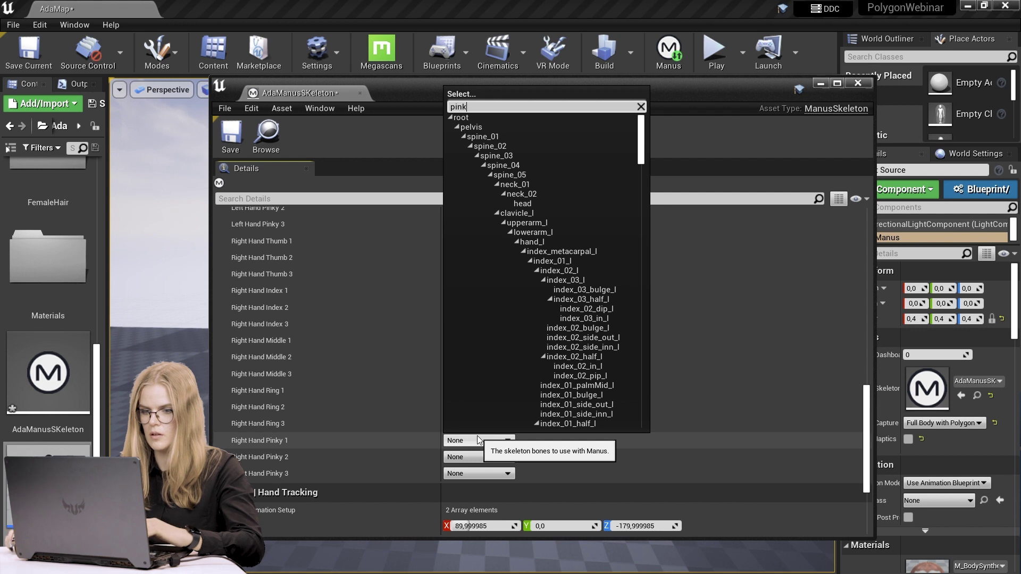
{"action": "type", "text": "pinky"}
{"action": "left_click", "coordinate": [502, 167]}
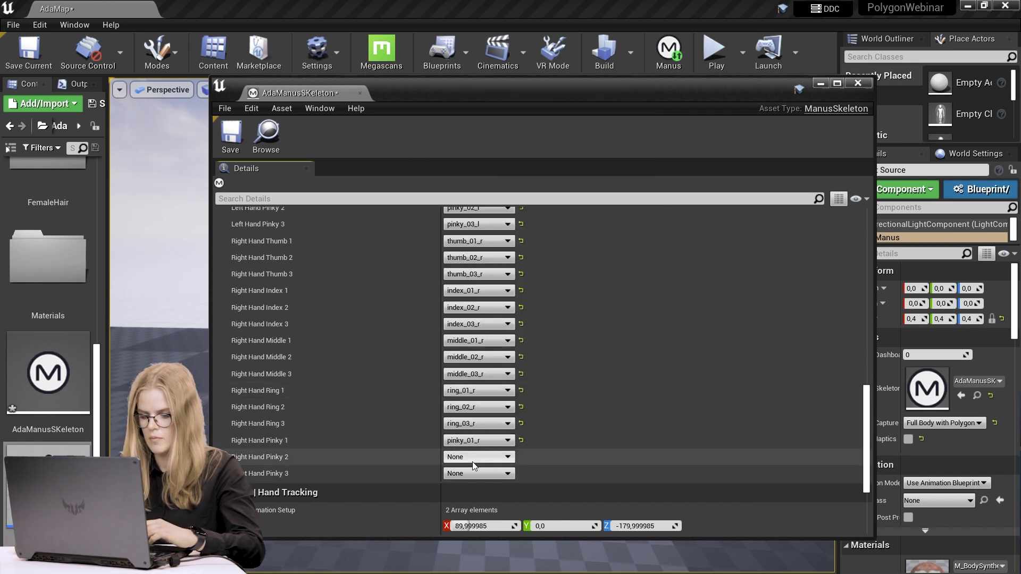
{"action": "left_click", "coordinate": [474, 459]}
{"action": "type", "text": "pinky"}
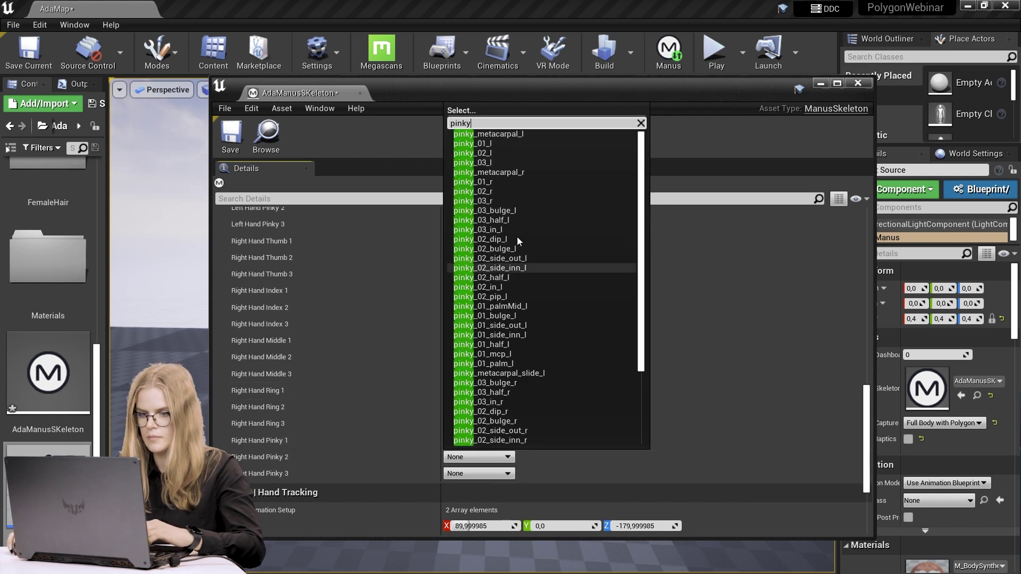
{"action": "left_click", "coordinate": [502, 189]}
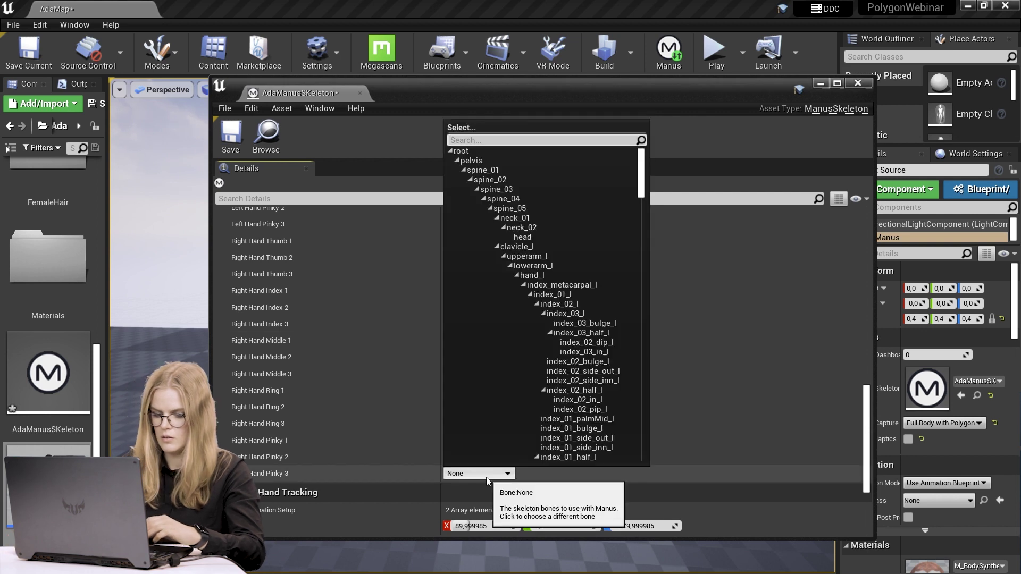
{"action": "type", "text": "pinky"}
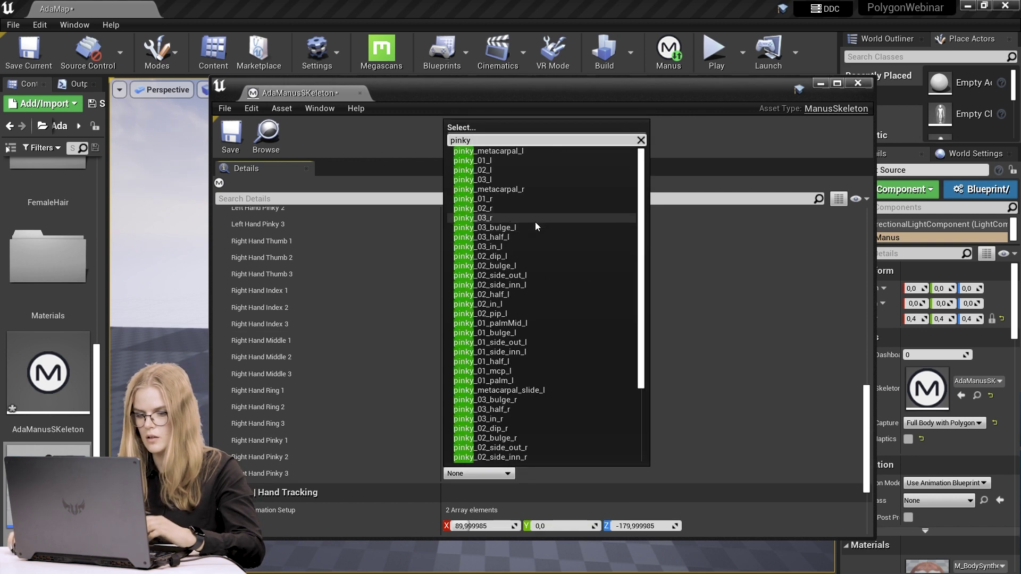
{"action": "left_click", "coordinate": [535, 219]}
{"action": "scroll", "coordinate": [559, 446], "scroll_direction": "up", "scroll_amount": 3}
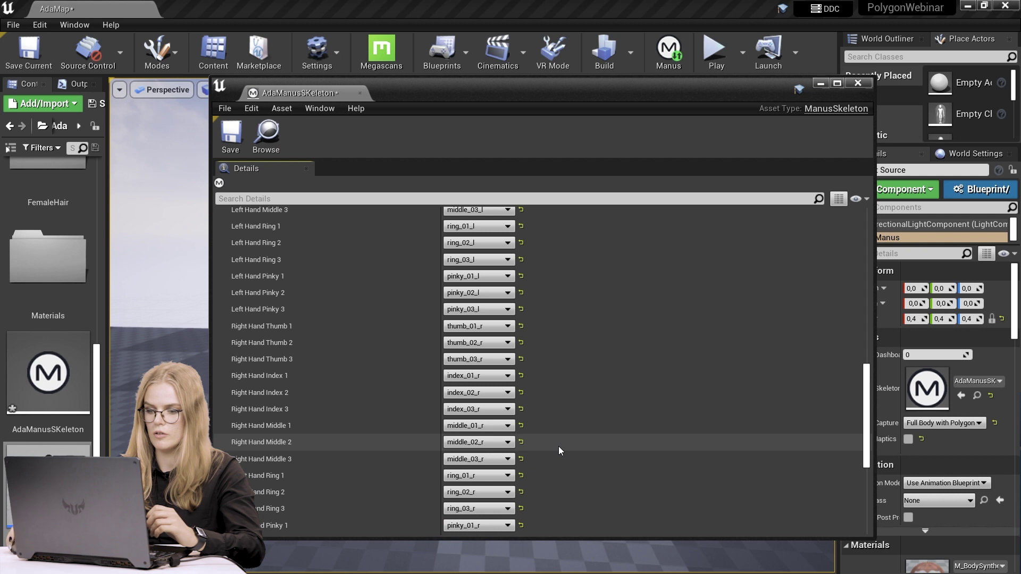
{"action": "scroll", "coordinate": [559, 447], "scroll_direction": "up", "scroll_amount": 10}
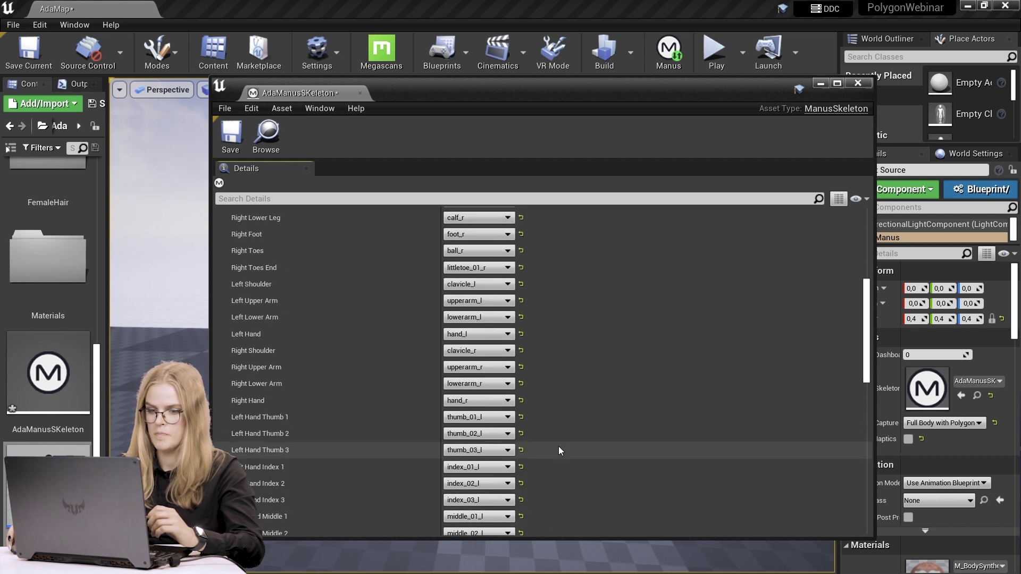
{"action": "scroll", "coordinate": [558, 451], "scroll_direction": "up", "scroll_amount": 6}
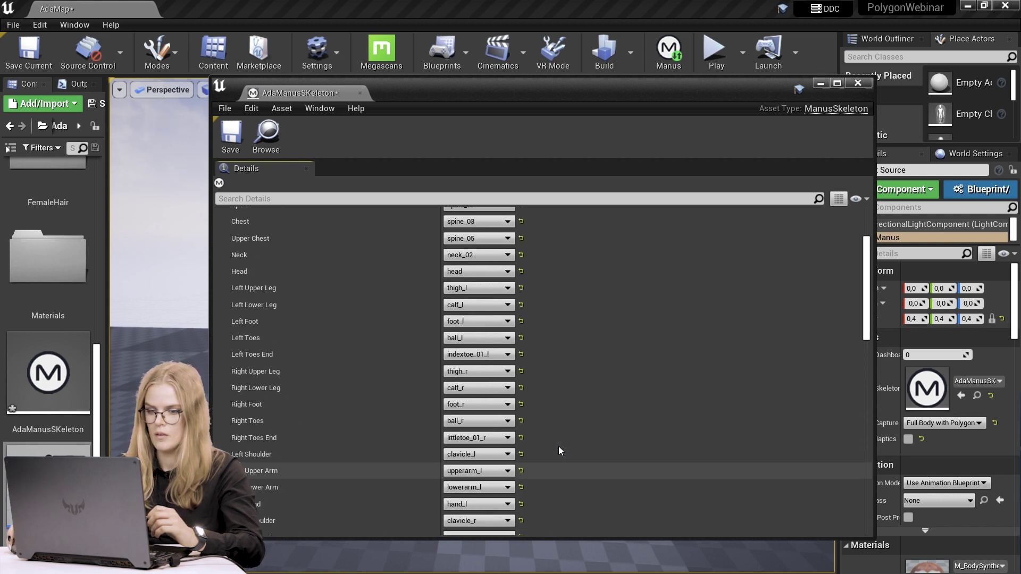
Step: Save and close AdaManusSkeleton, then create ada_anim_blueprint from the f_med_nrw_body mesh
{"action": "left_click", "coordinate": [232, 142]}
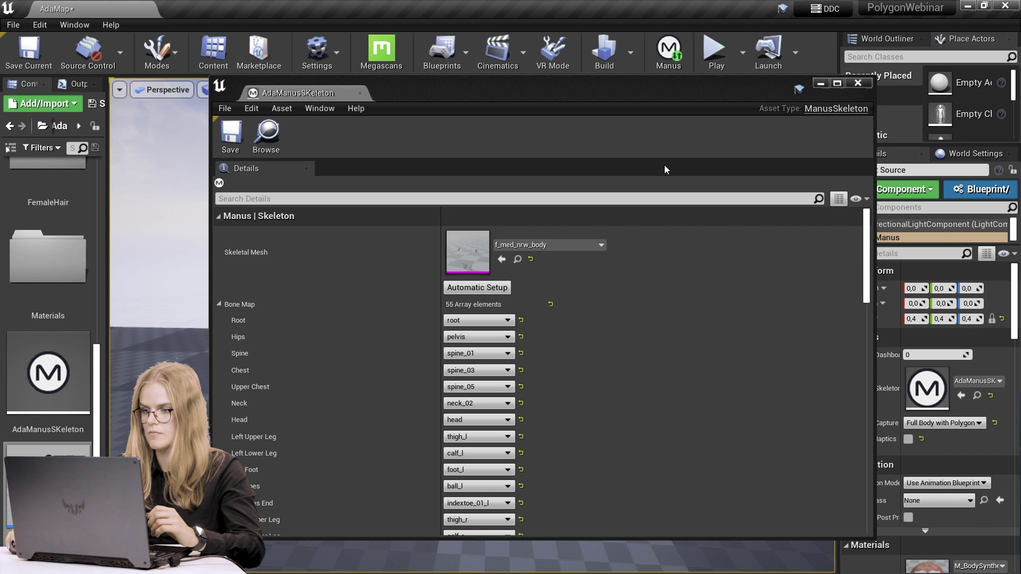
{"action": "left_click", "coordinate": [858, 84]}
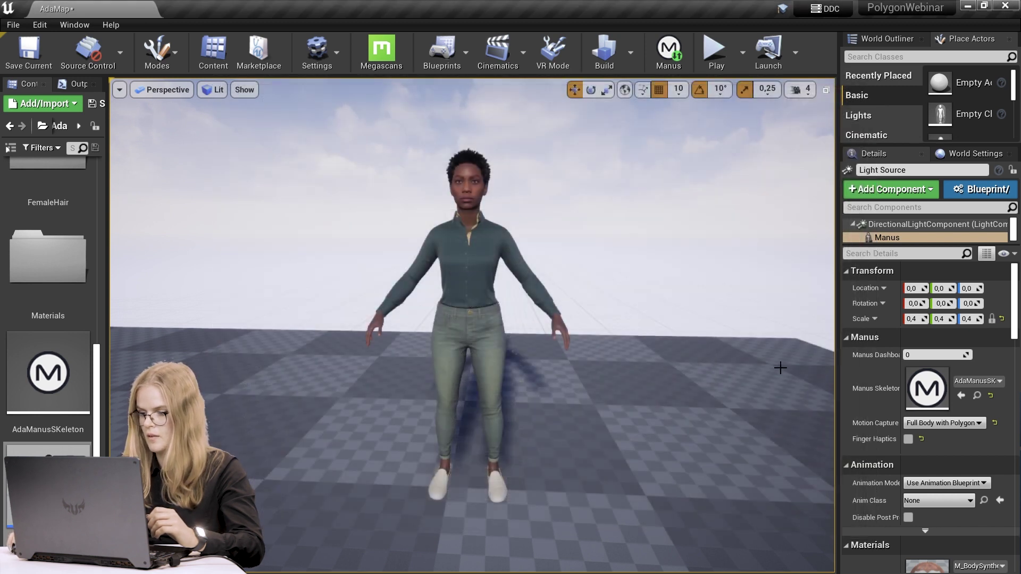
{"action": "left_click", "coordinate": [10, 125]}
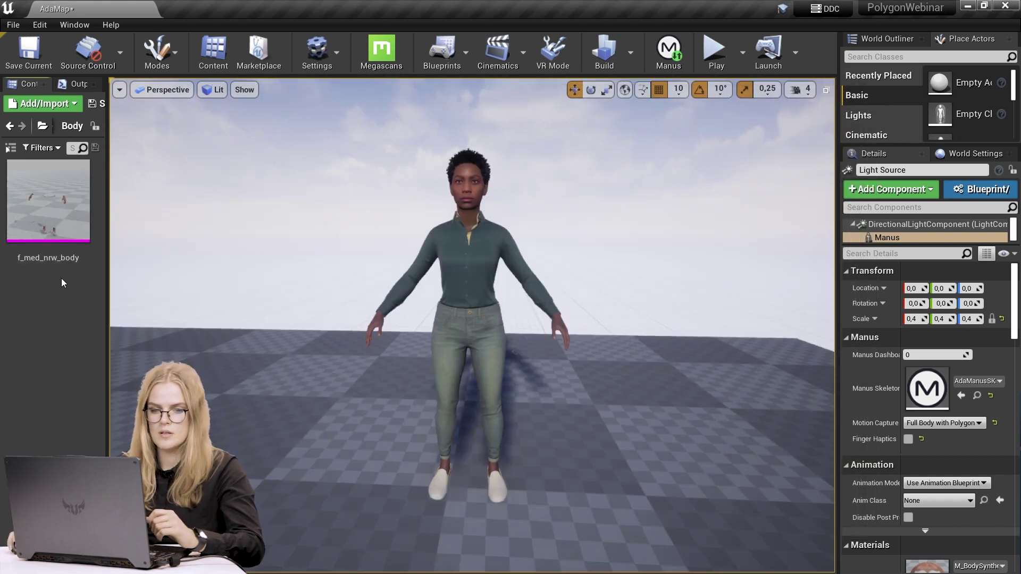
{"action": "right_click", "coordinate": [62, 198]}
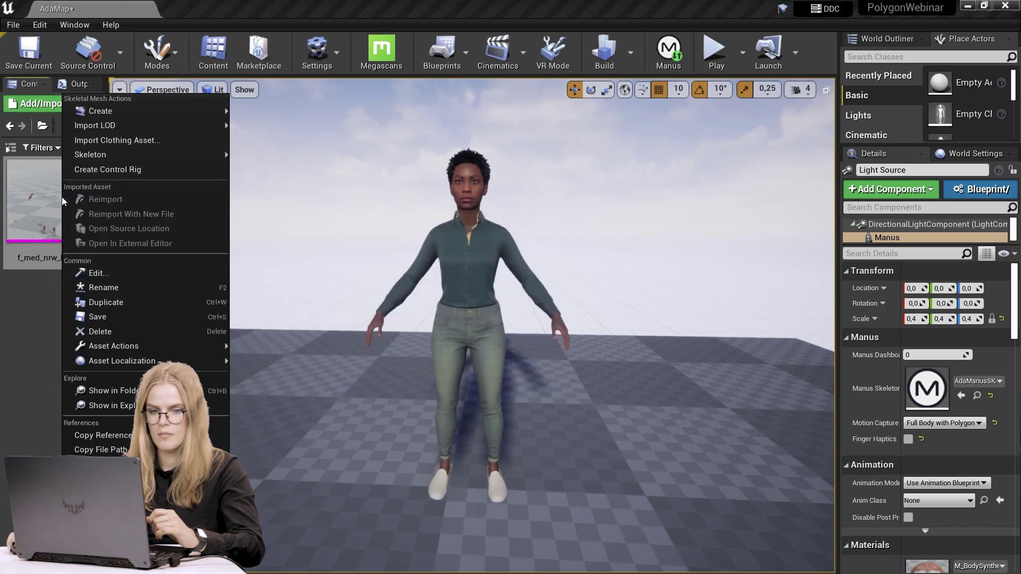
{"action": "mouse_move", "coordinate": [135, 112]}
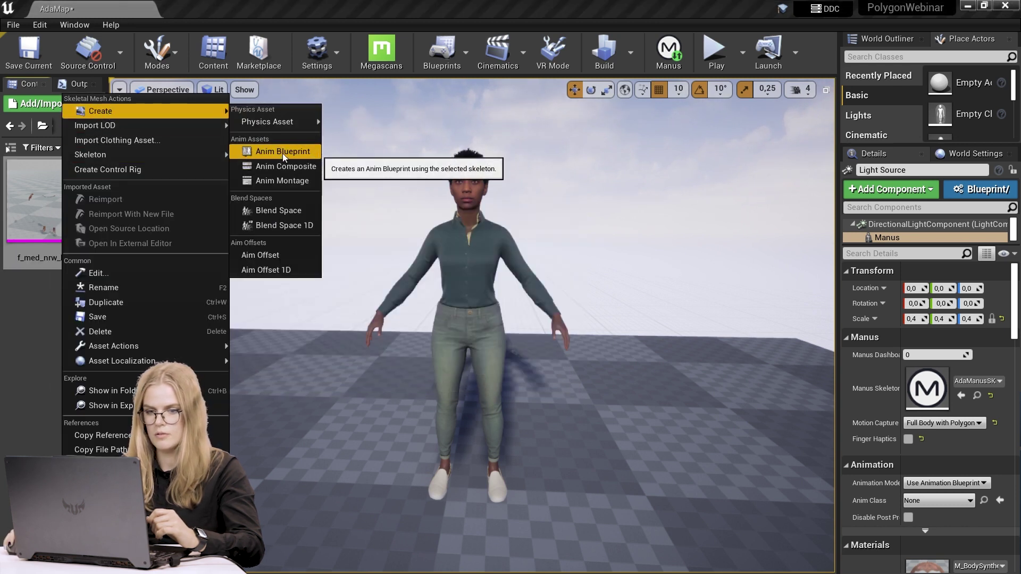
{"action": "left_click", "coordinate": [282, 151]}
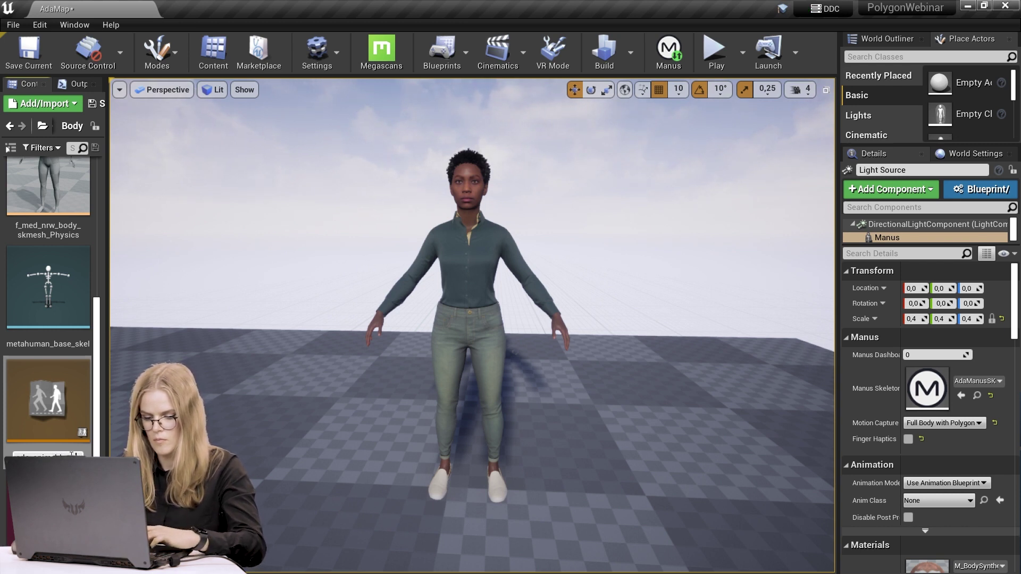
{"action": "type", "text": "ada_anim_blueprint"}
{"action": "key", "text": "Return"}
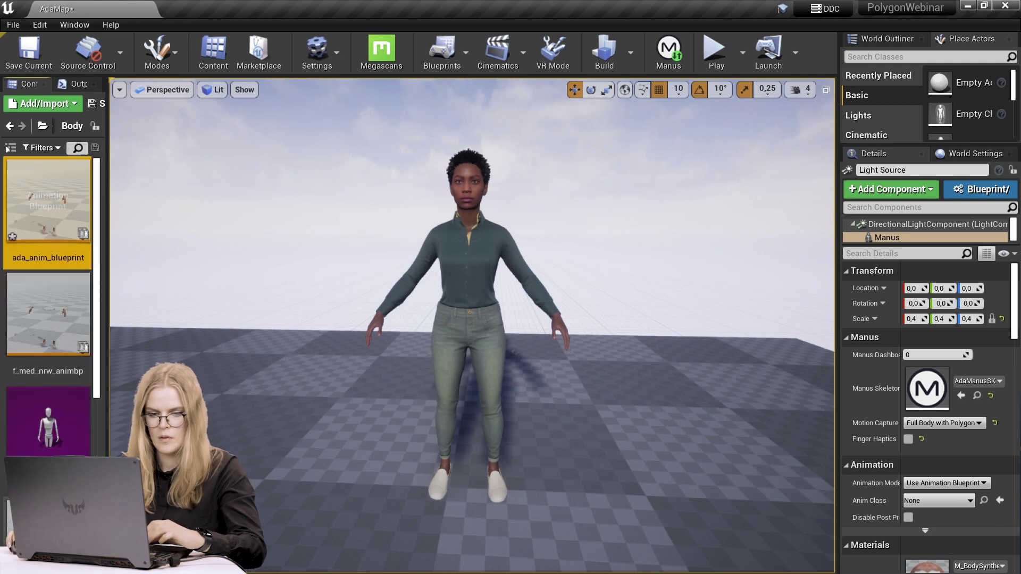
Step: In ada_anim_blueprint, feed the Output Pose from a new Manus Live Link Pose node
{"action": "double_click", "coordinate": [40, 202]}
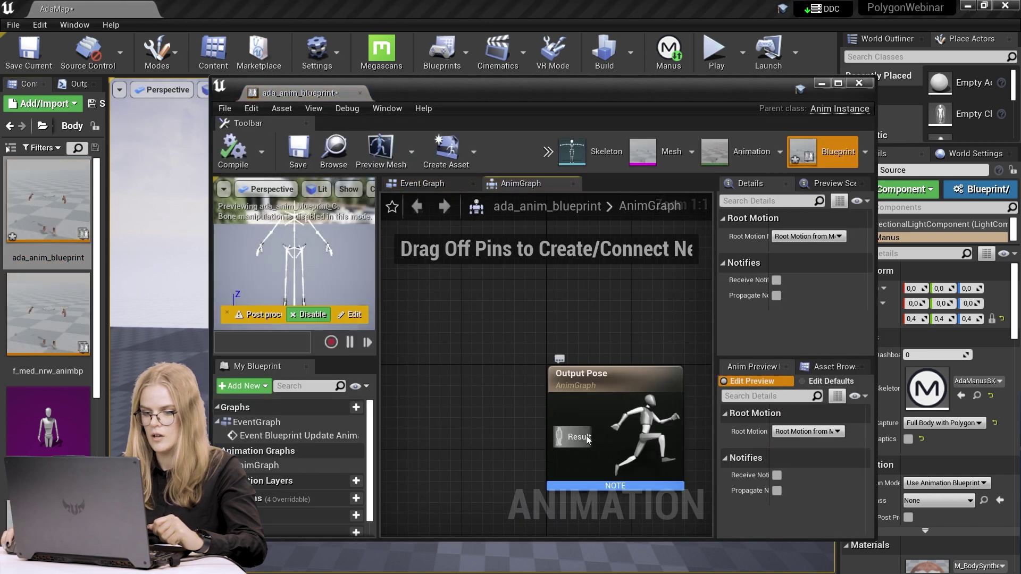
{"action": "left_click_drag", "start_coordinate": [559, 437], "coordinate": [515, 481]}
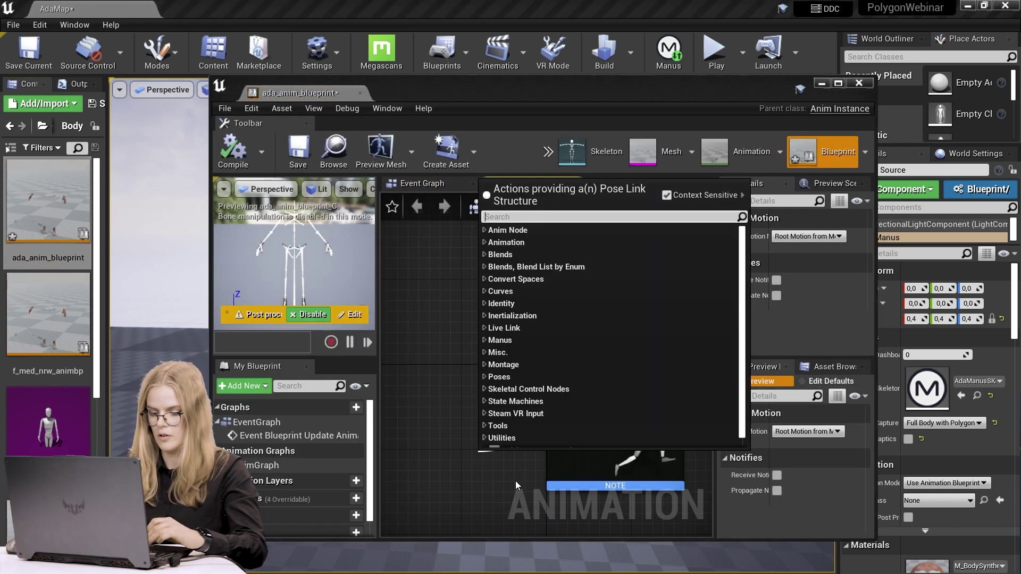
{"action": "type", "text": "live"}
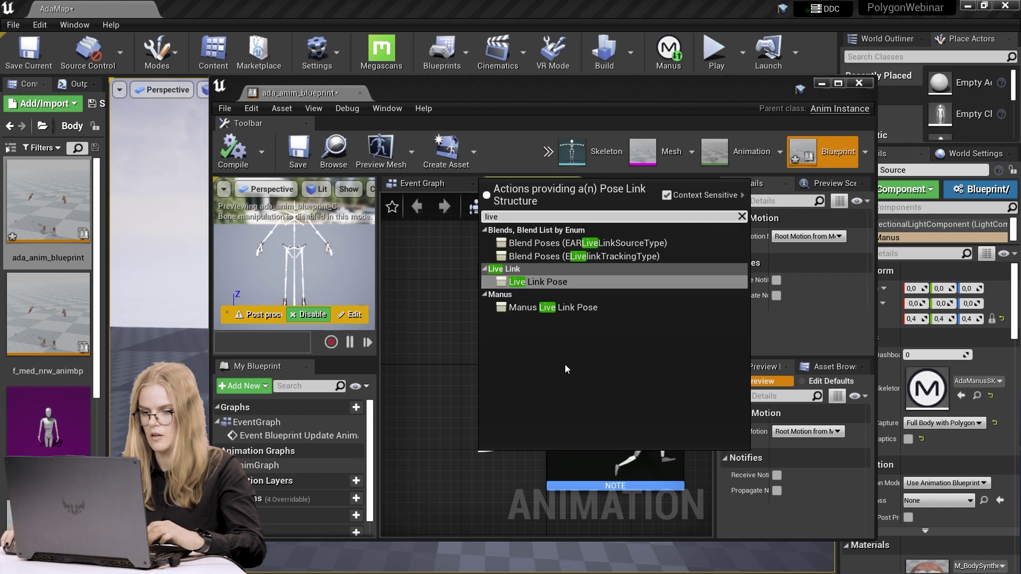
{"action": "left_click", "coordinate": [541, 309]}
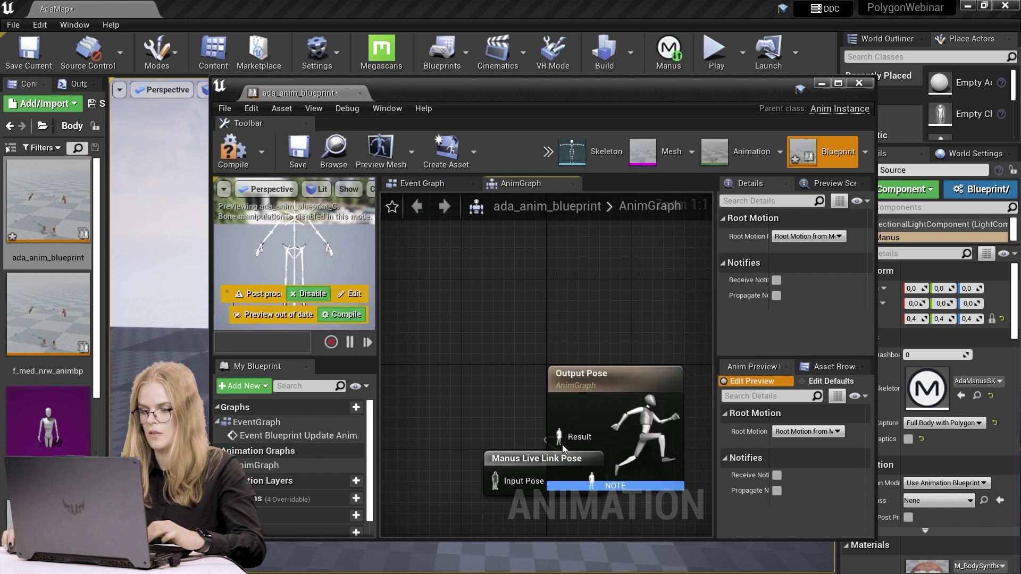
{"action": "left_click_drag", "start_coordinate": [524, 461], "coordinate": [448, 418]}
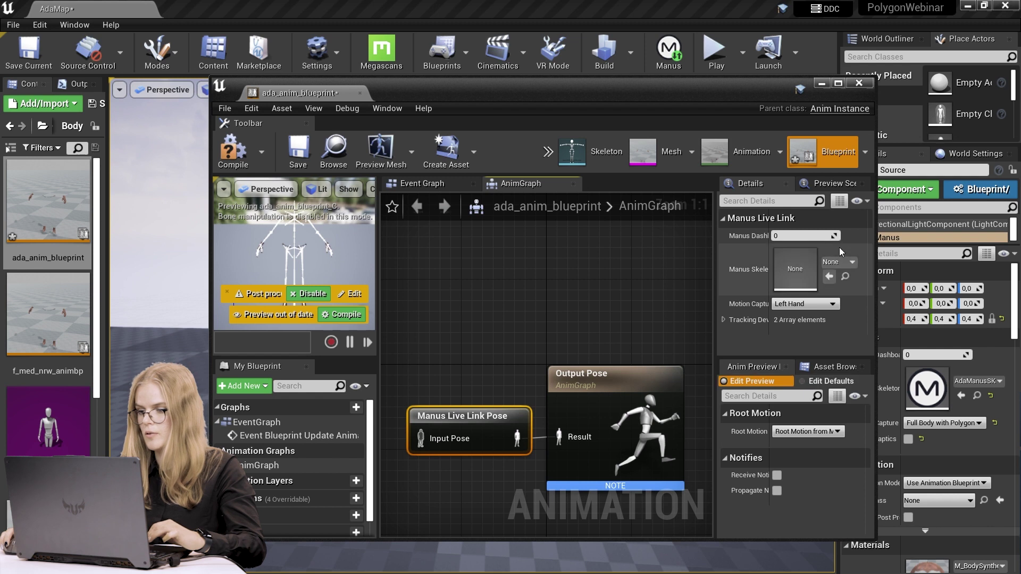
Step: Set the node to AdaManusSkeleton with Full Body with Polygon capture and compile
{"action": "left_click", "coordinate": [849, 262]}
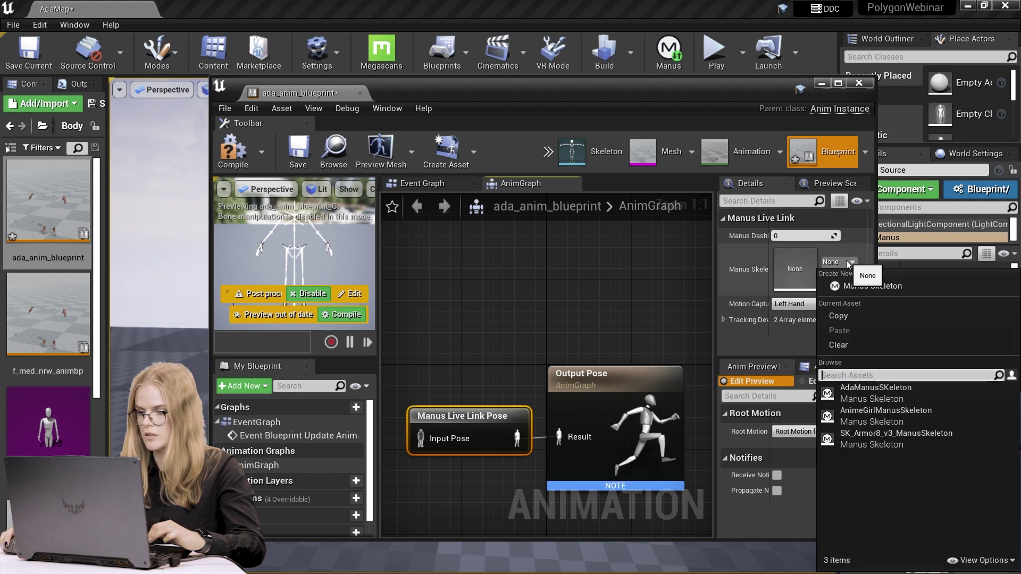
{"action": "left_click", "coordinate": [876, 394]}
{"action": "left_click", "coordinate": [805, 303]}
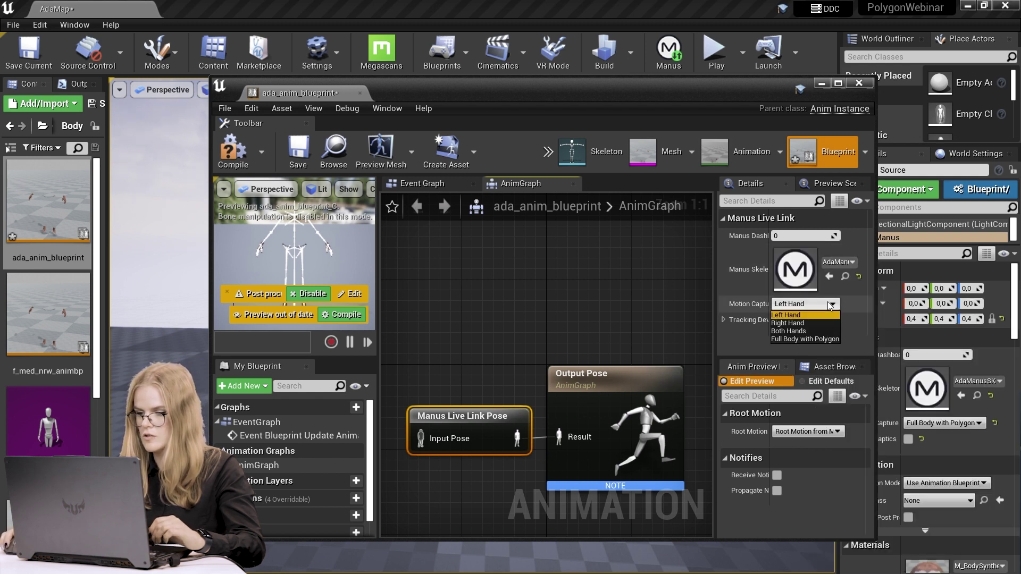
{"action": "left_click", "coordinate": [812, 338]}
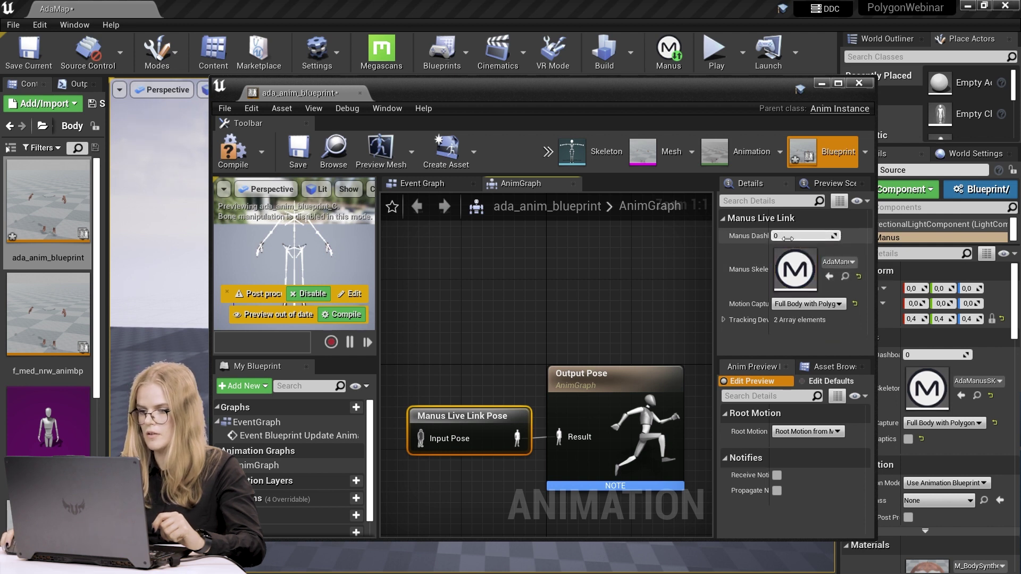
{"action": "mouse_move", "coordinate": [772, 251]}
{"action": "left_mouse_down"}
{"action": "mouse_move", "coordinate": [792, 250]}
{"action": "mouse_move", "coordinate": [768, 250]}
{"action": "left_mouse_up"}
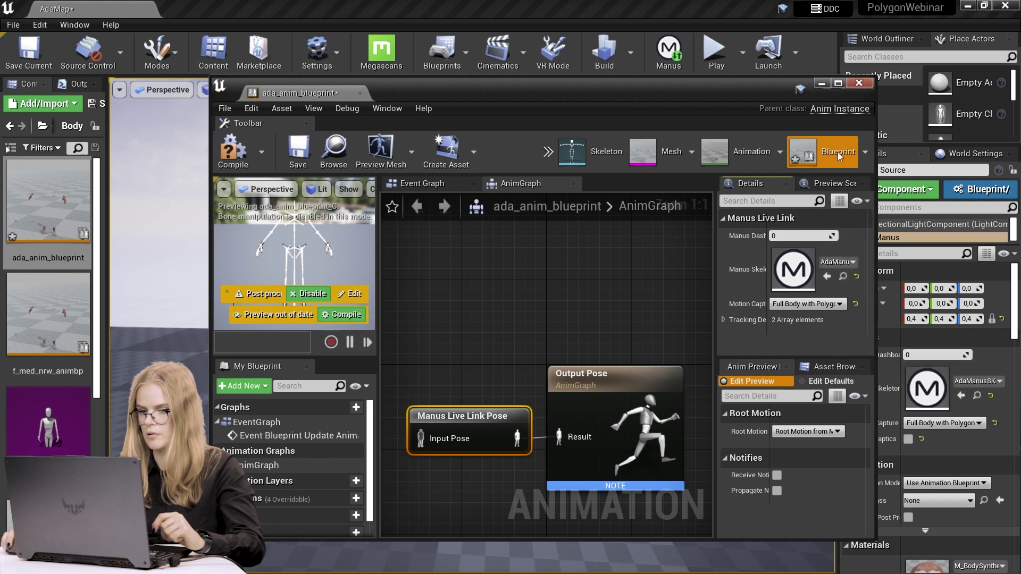
{"action": "left_click", "coordinate": [241, 154]}
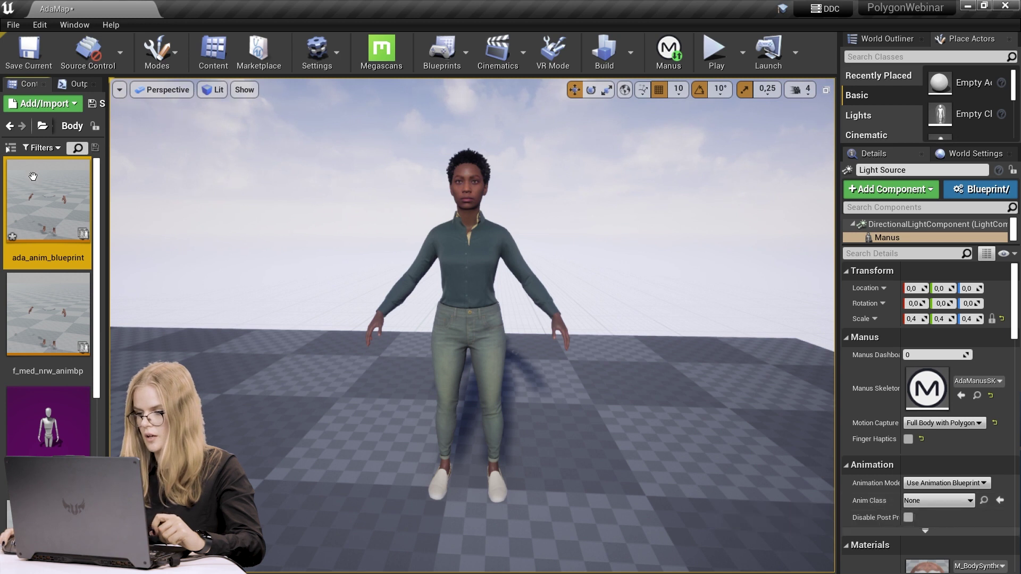
Step: Assign ada_anim_blueprint as the character's Anim Class
{"action": "left_click", "coordinate": [1000, 501]}
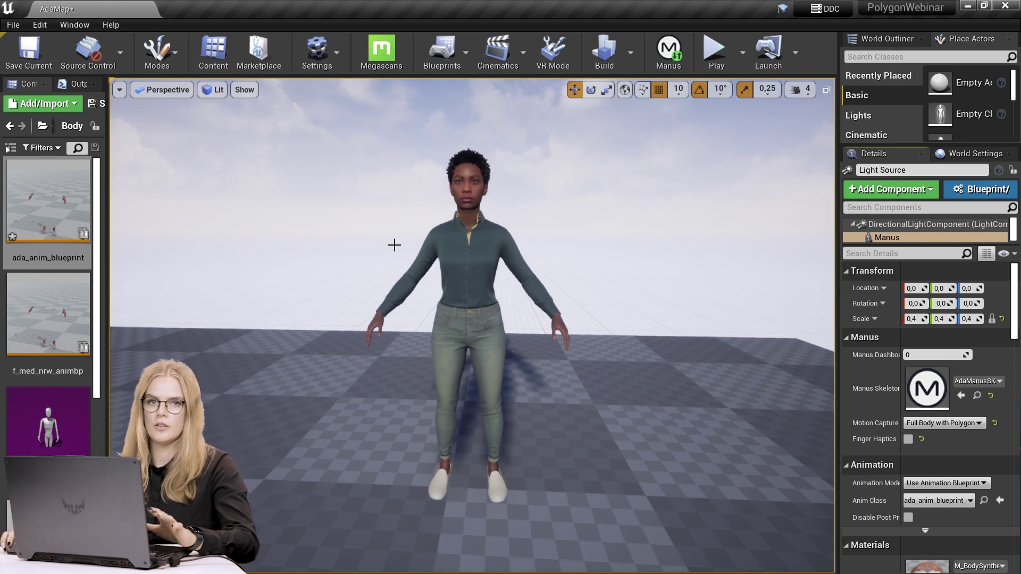
{"action": "scroll", "coordinate": [891, 234], "scroll_direction": "up", "scroll_amount": 1}
Step: On BP_Ada's Body component, set Animation Mode to Use Animation Blueprint with Anim Class ada_anim_blueprint
{"action": "left_click", "coordinate": [451, 269]}
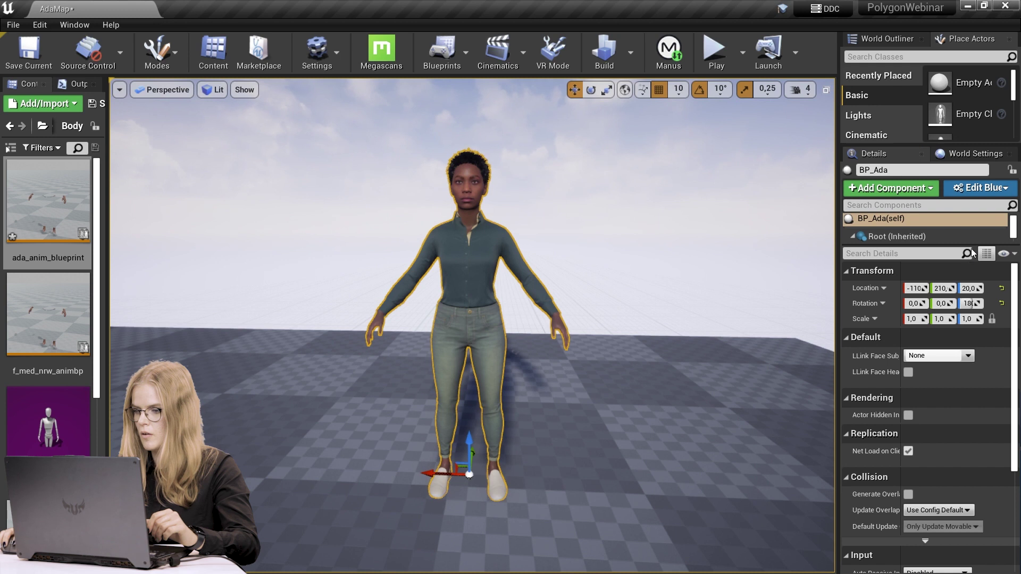
{"action": "left_click", "coordinate": [853, 236]}
{"action": "left_click", "coordinate": [860, 250]}
{"action": "left_click", "coordinate": [893, 250]}
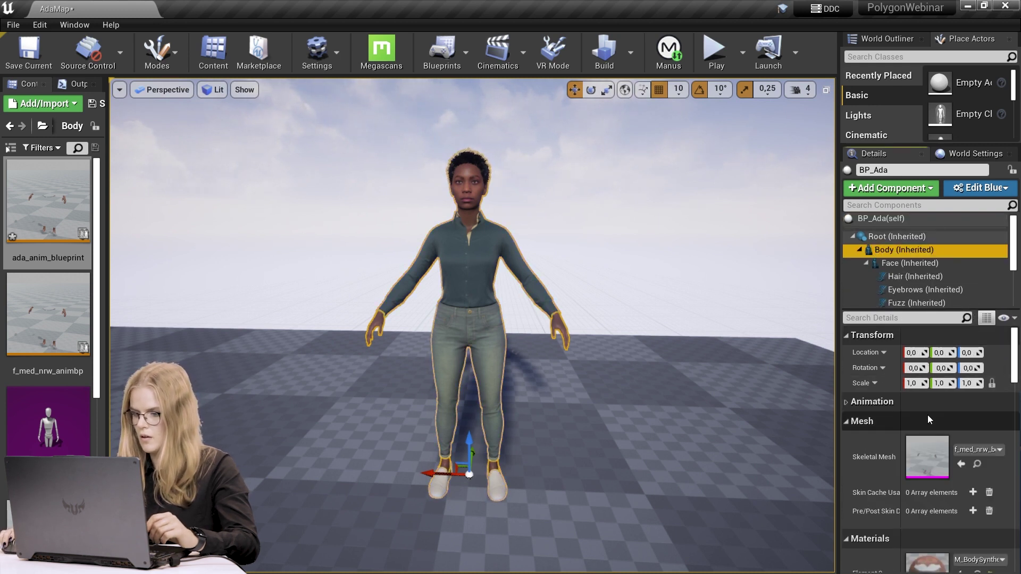
{"action": "left_click", "coordinate": [846, 401]}
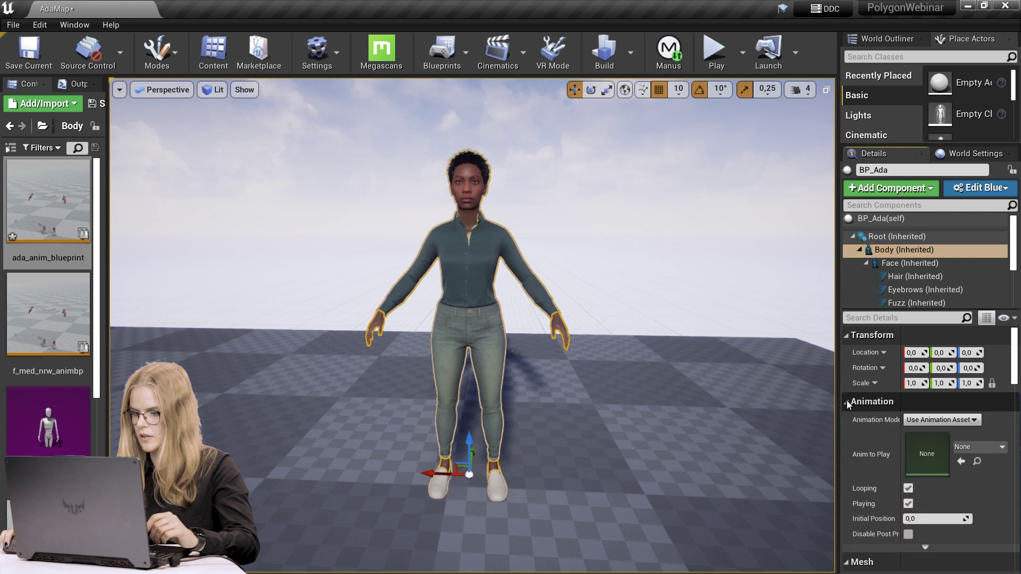
{"action": "left_click", "coordinate": [975, 419]}
{"action": "left_click", "coordinate": [963, 430]}
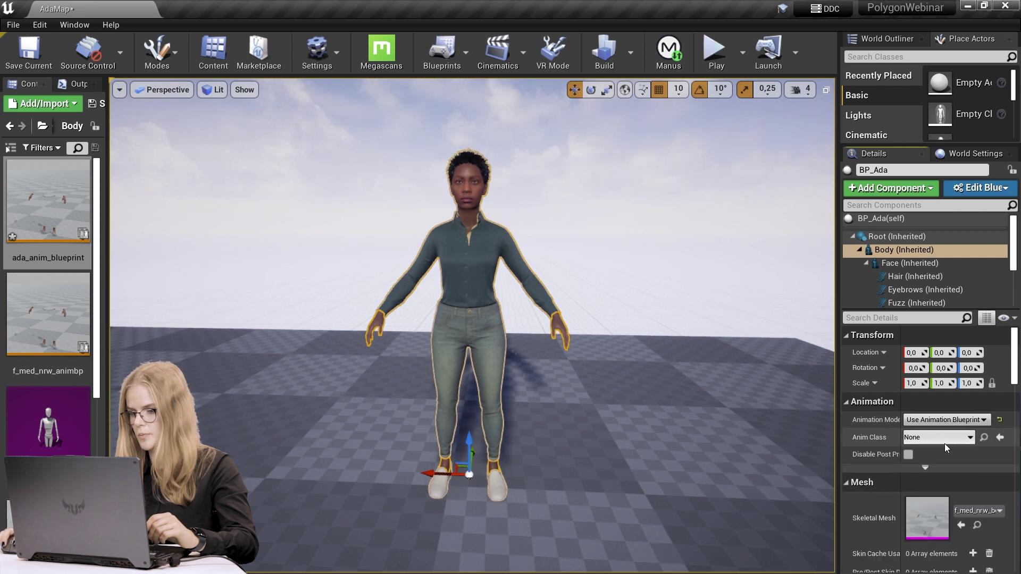
{"action": "left_click", "coordinate": [999, 437]}
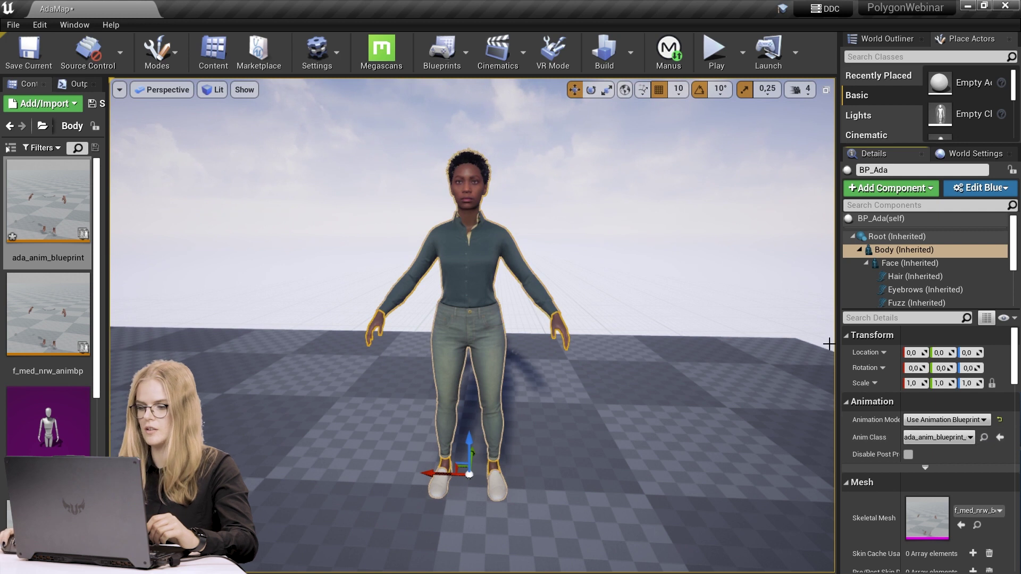
Step: Start Play In Editor on AdaMap to test BP_Ada's live Manus motion
{"action": "left_click", "coordinate": [710, 57]}
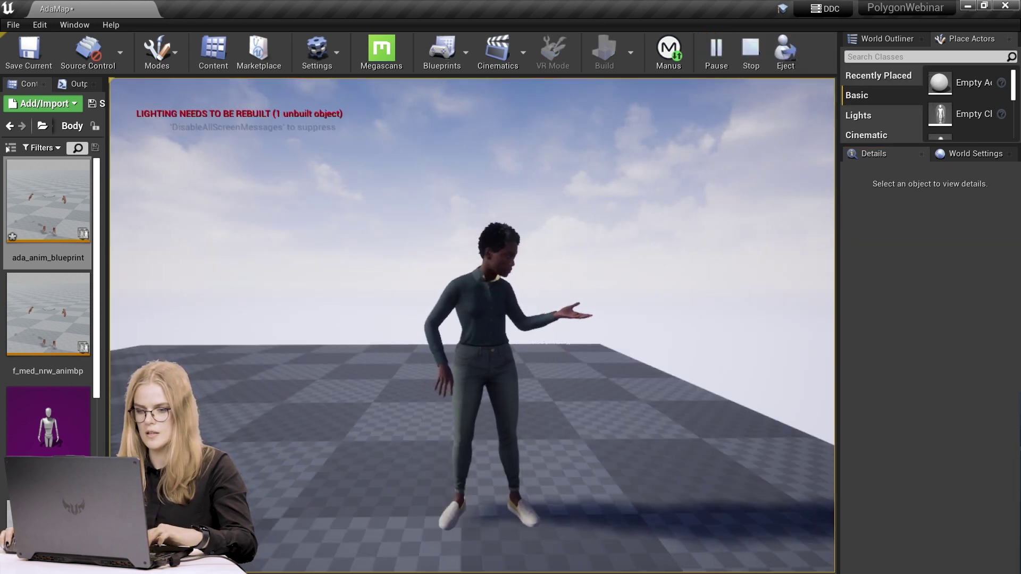